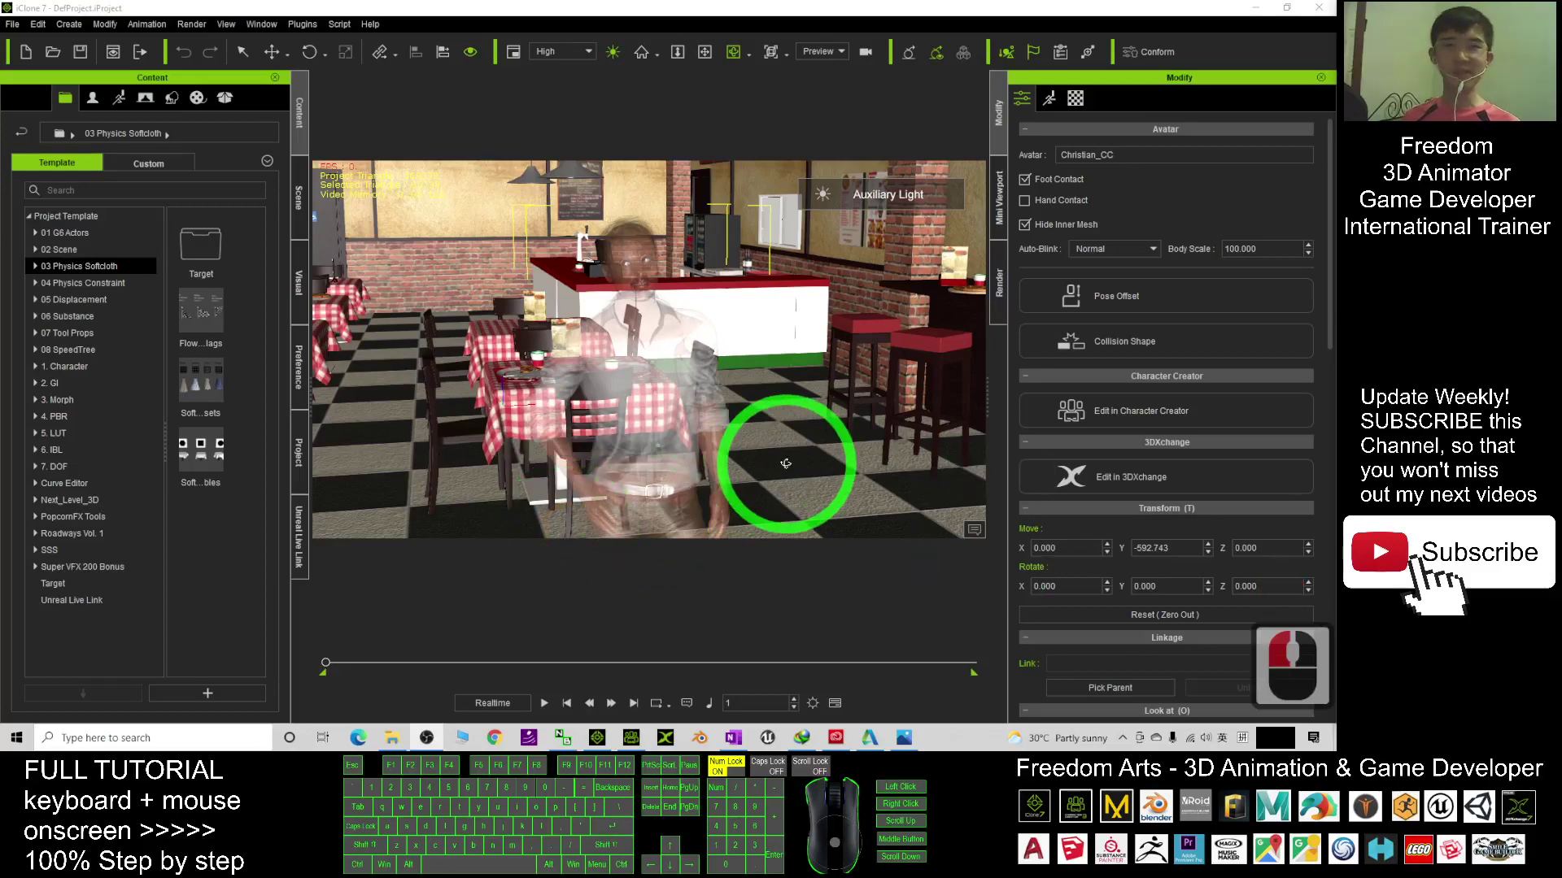
Step: Look over the transparent man in the restaurant scene and the cover image comparing the solid and ghost versions
key(c)
drag(655, 454, 618, 351)
scroll(788, 341, down, 7)
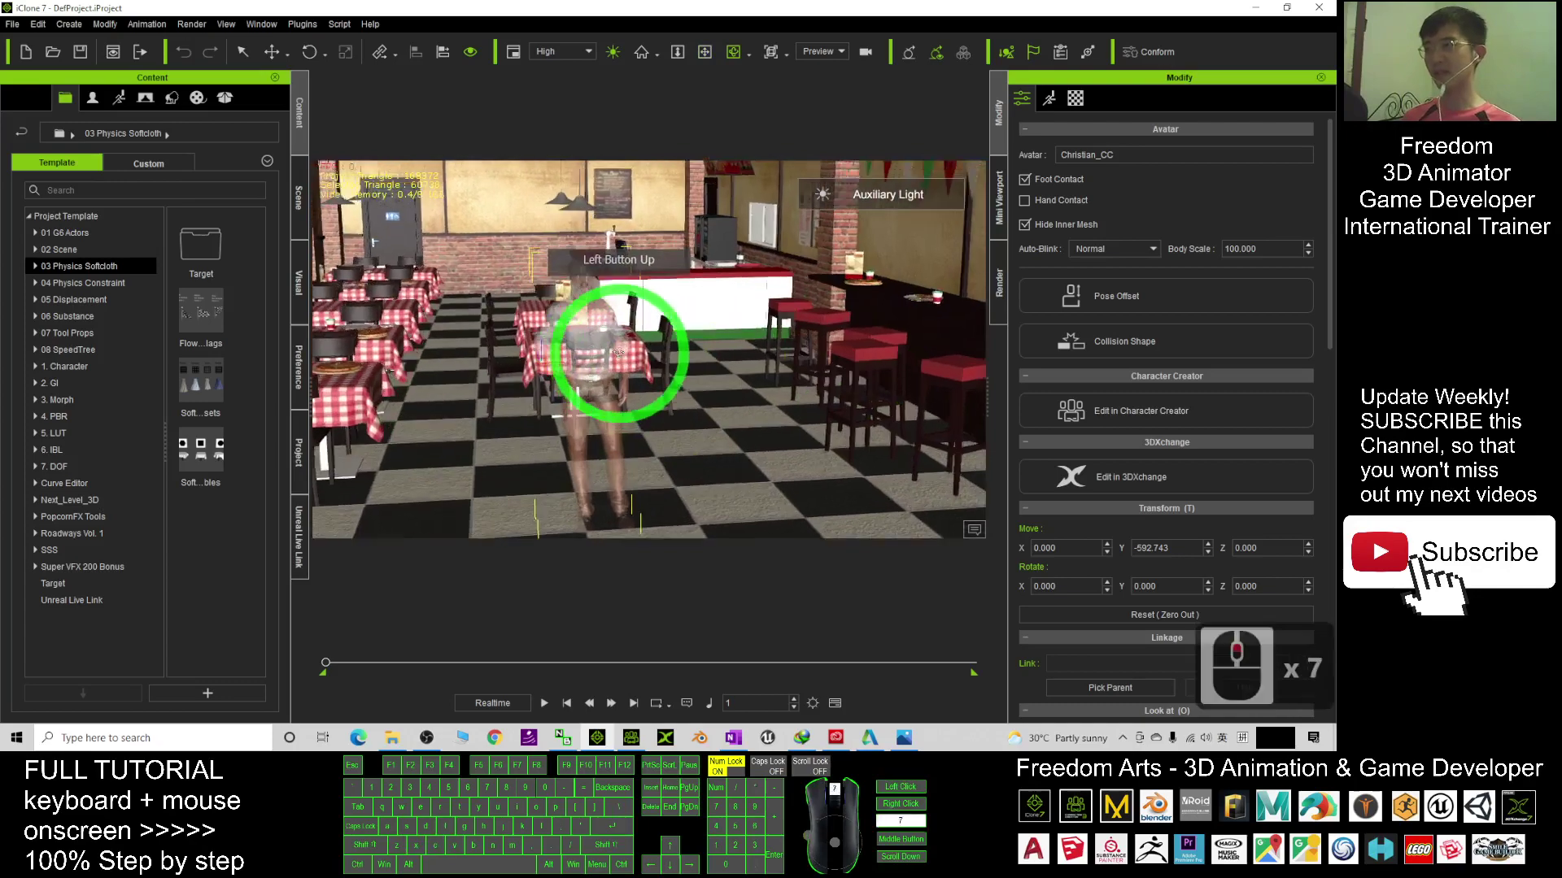
scroll(619, 353, up, 6)
scroll(499, 354, down, 5)
click(905, 737)
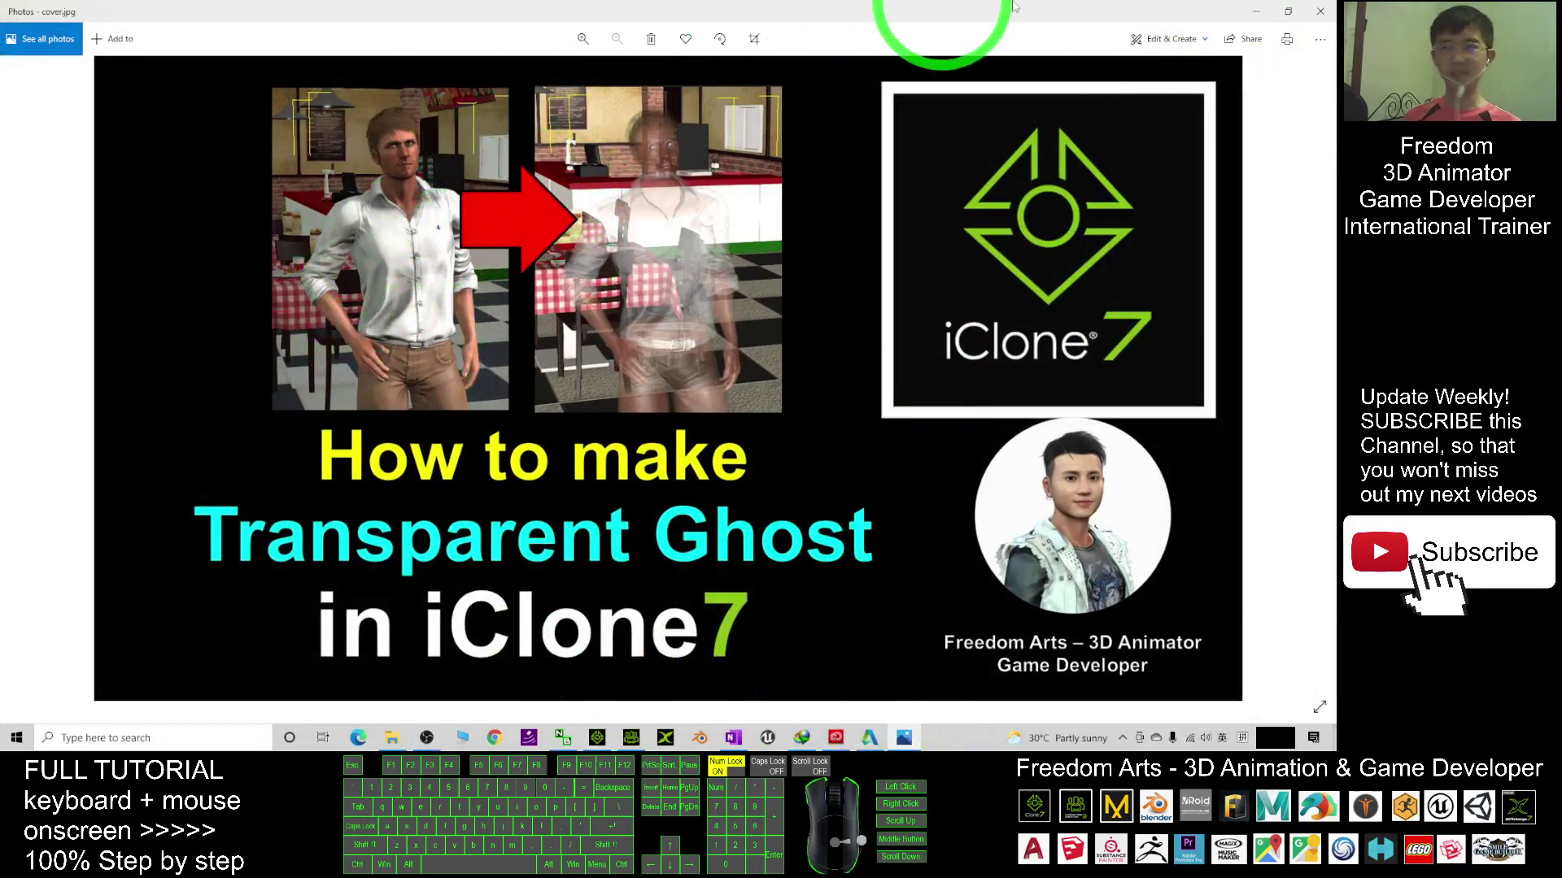
click(1256, 7)
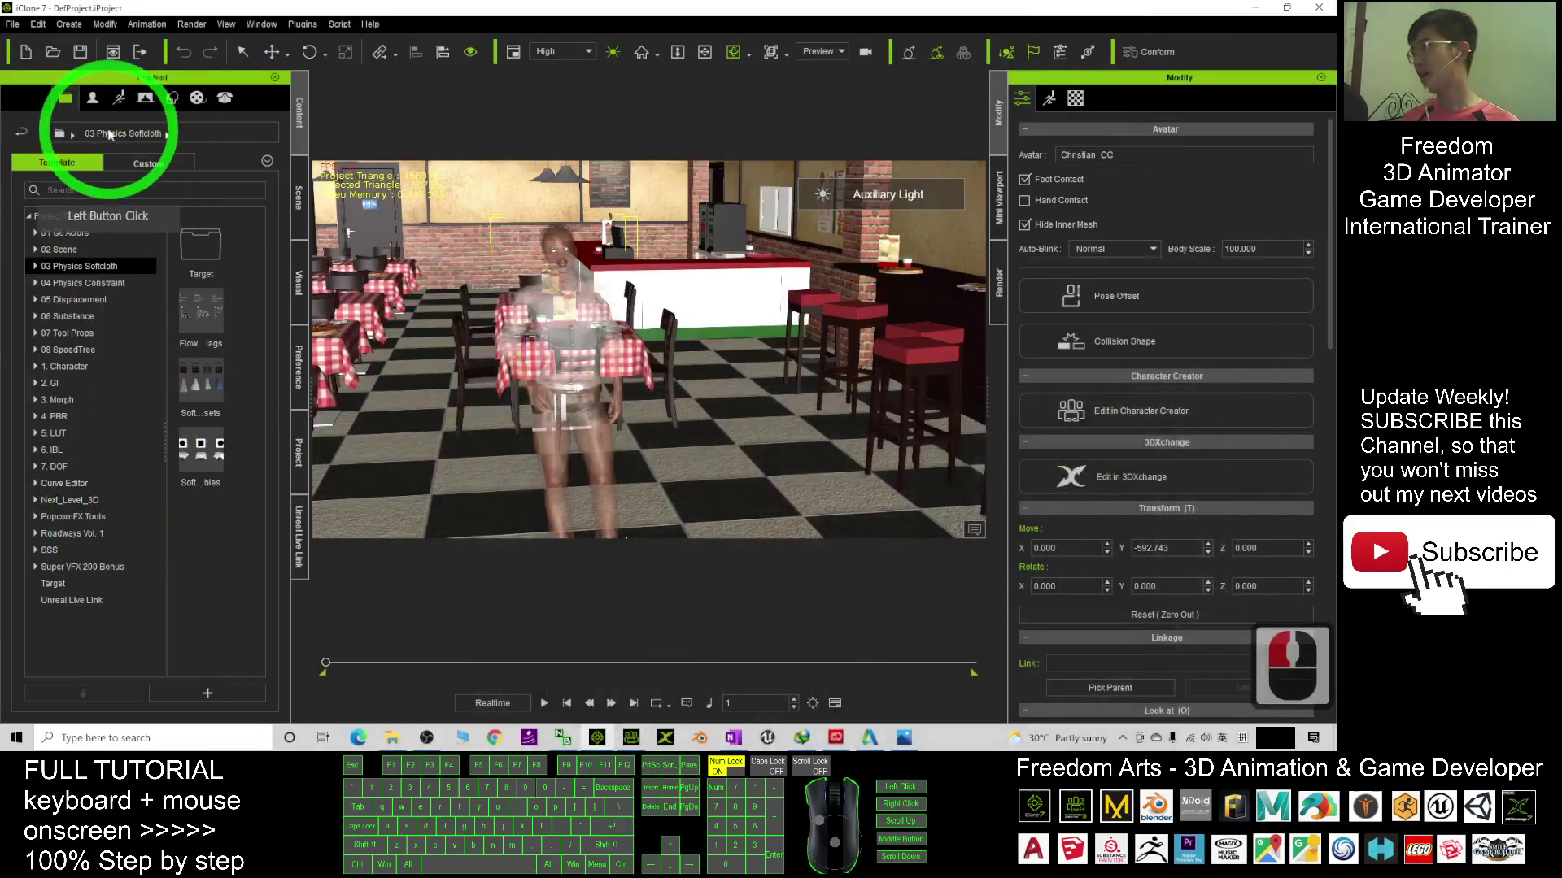
Step: Add the Natalie avatar from the 00_CC Character folder to the open floor area of the restaurant
click(101, 98)
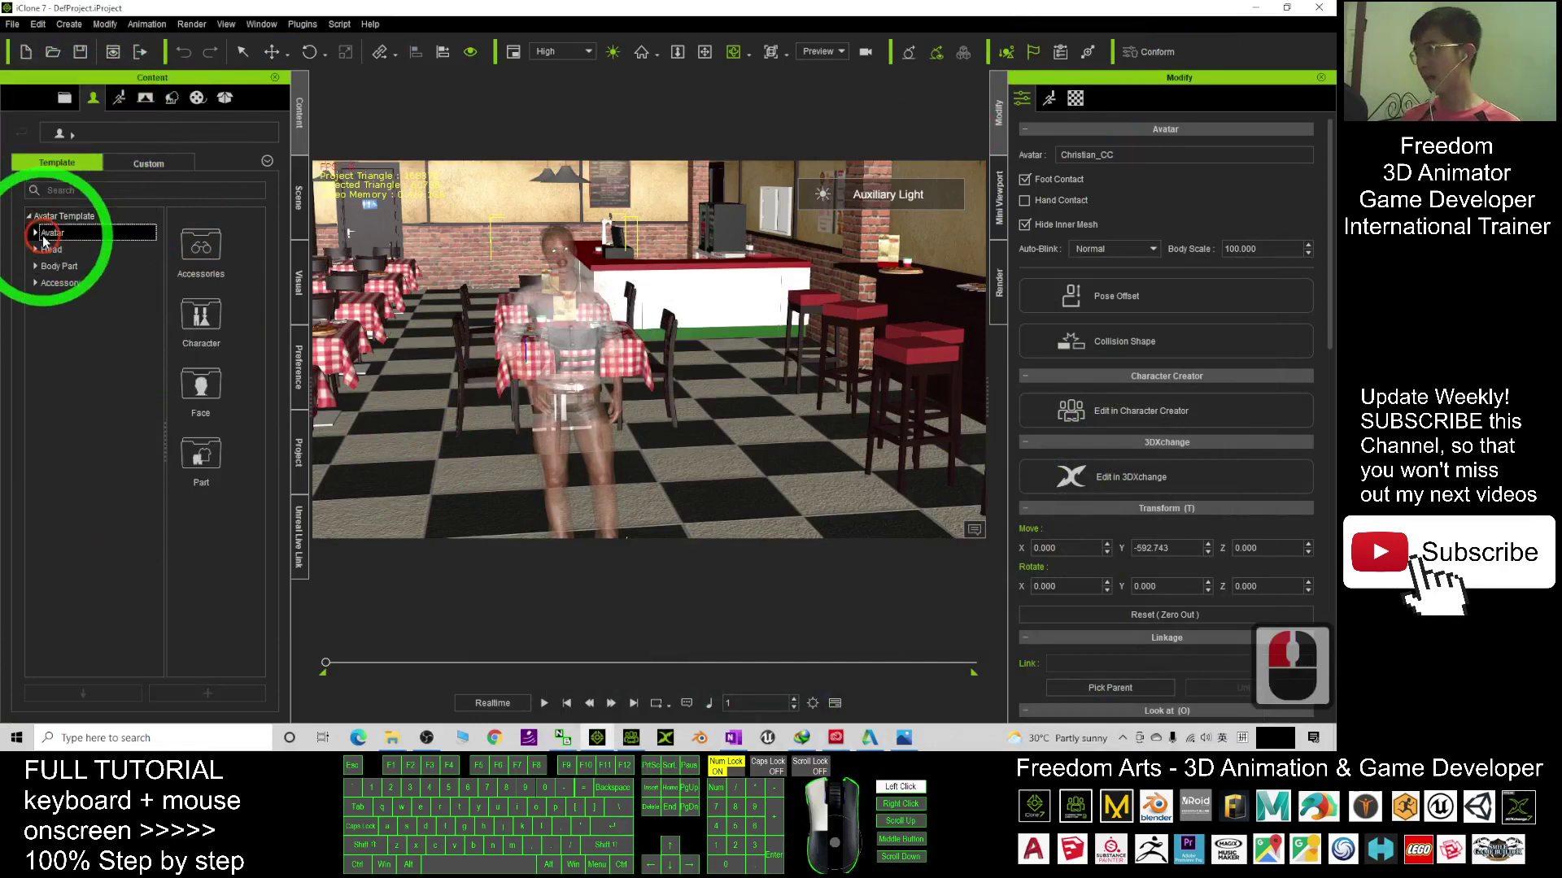
click(36, 234)
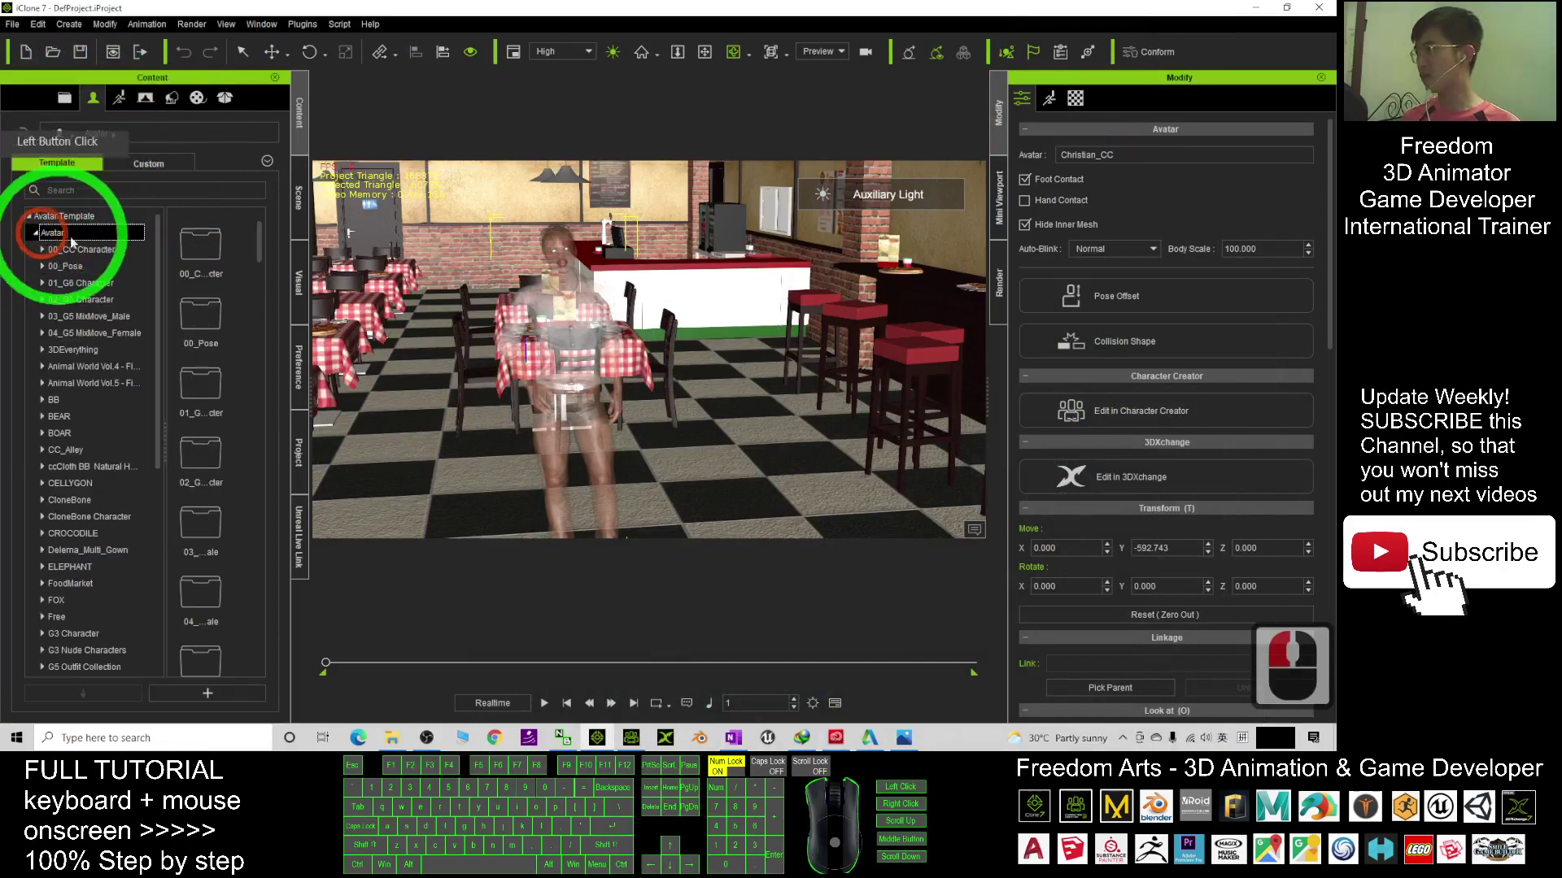
double_click(82, 251)
click(82, 251)
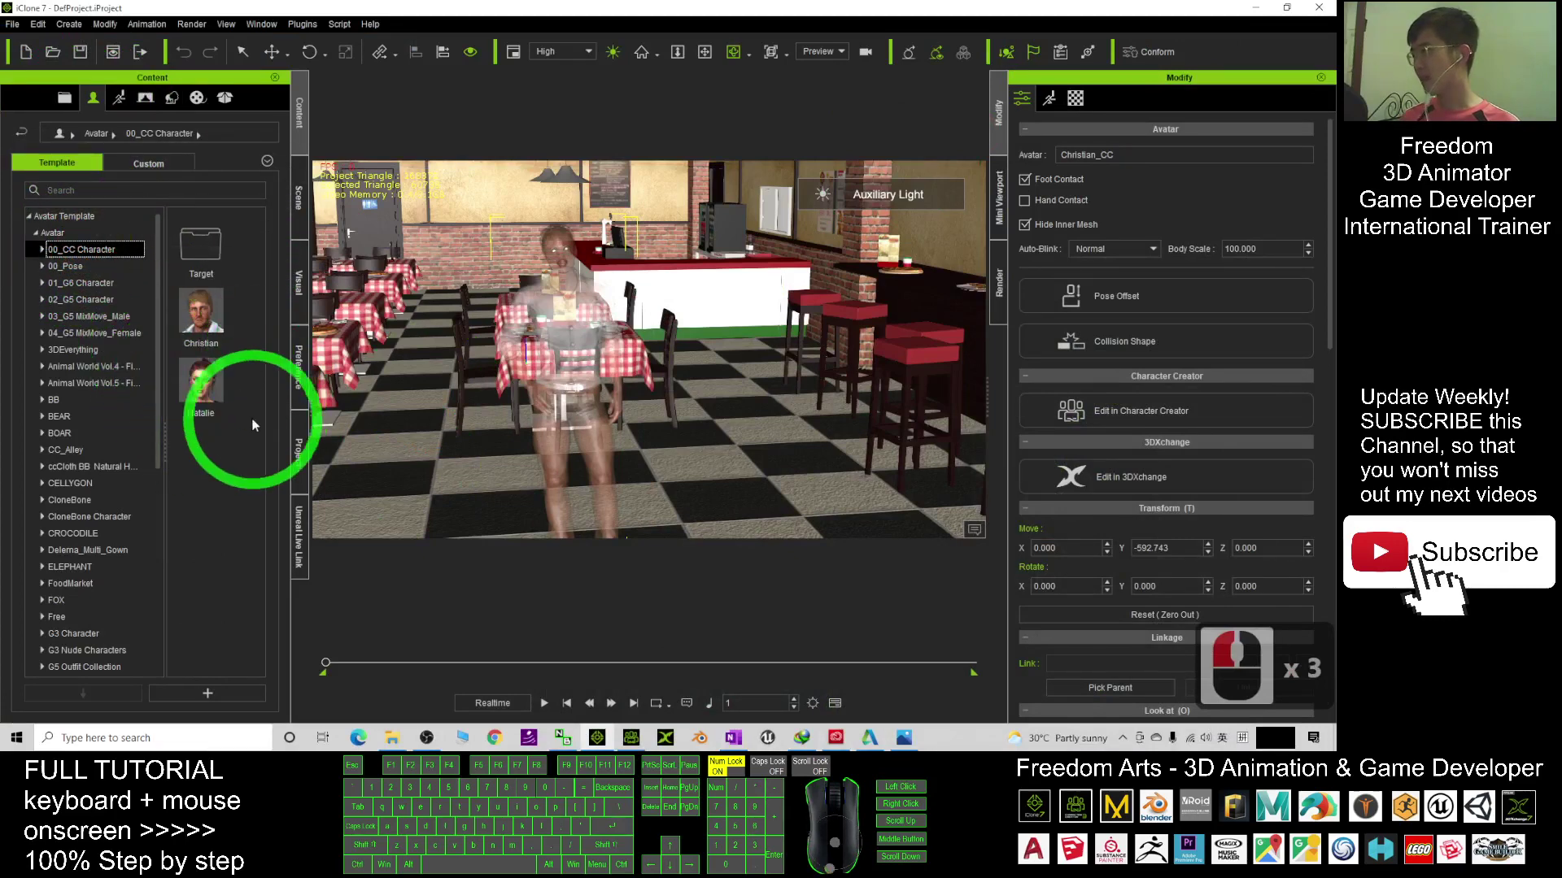
drag(209, 396, 769, 462)
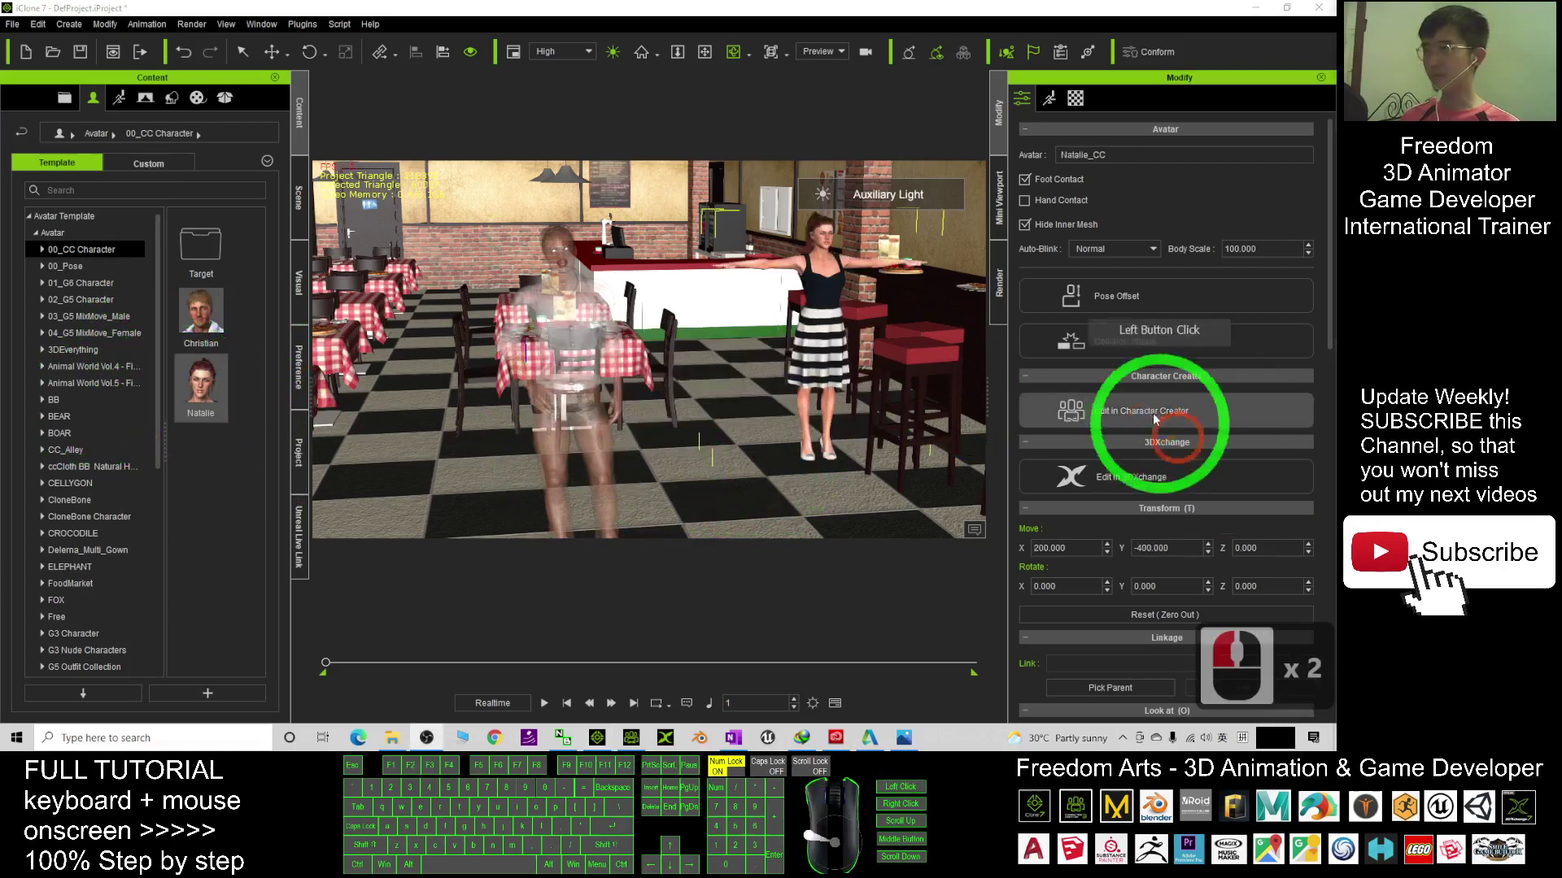
Step: Move the Natalie avatar across the floor to stand beside the transparent man, at about X -57
scroll(705, 359, up, 6)
key(x)
drag(781, 346, 627, 361)
key(c)
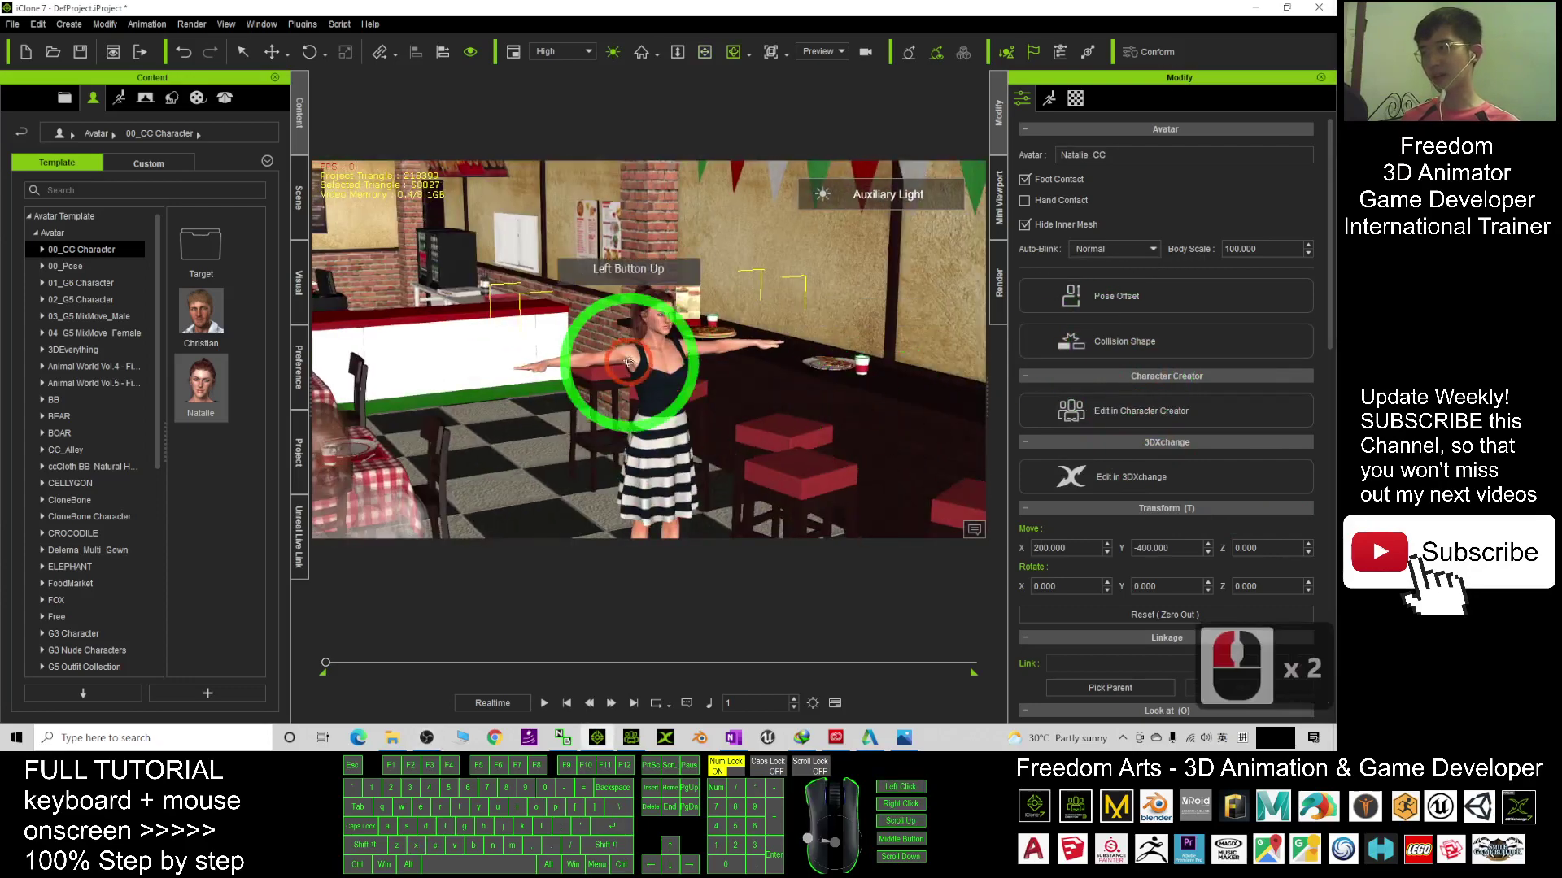
scroll(642, 327, up, 7)
scroll(735, 362, down, 20)
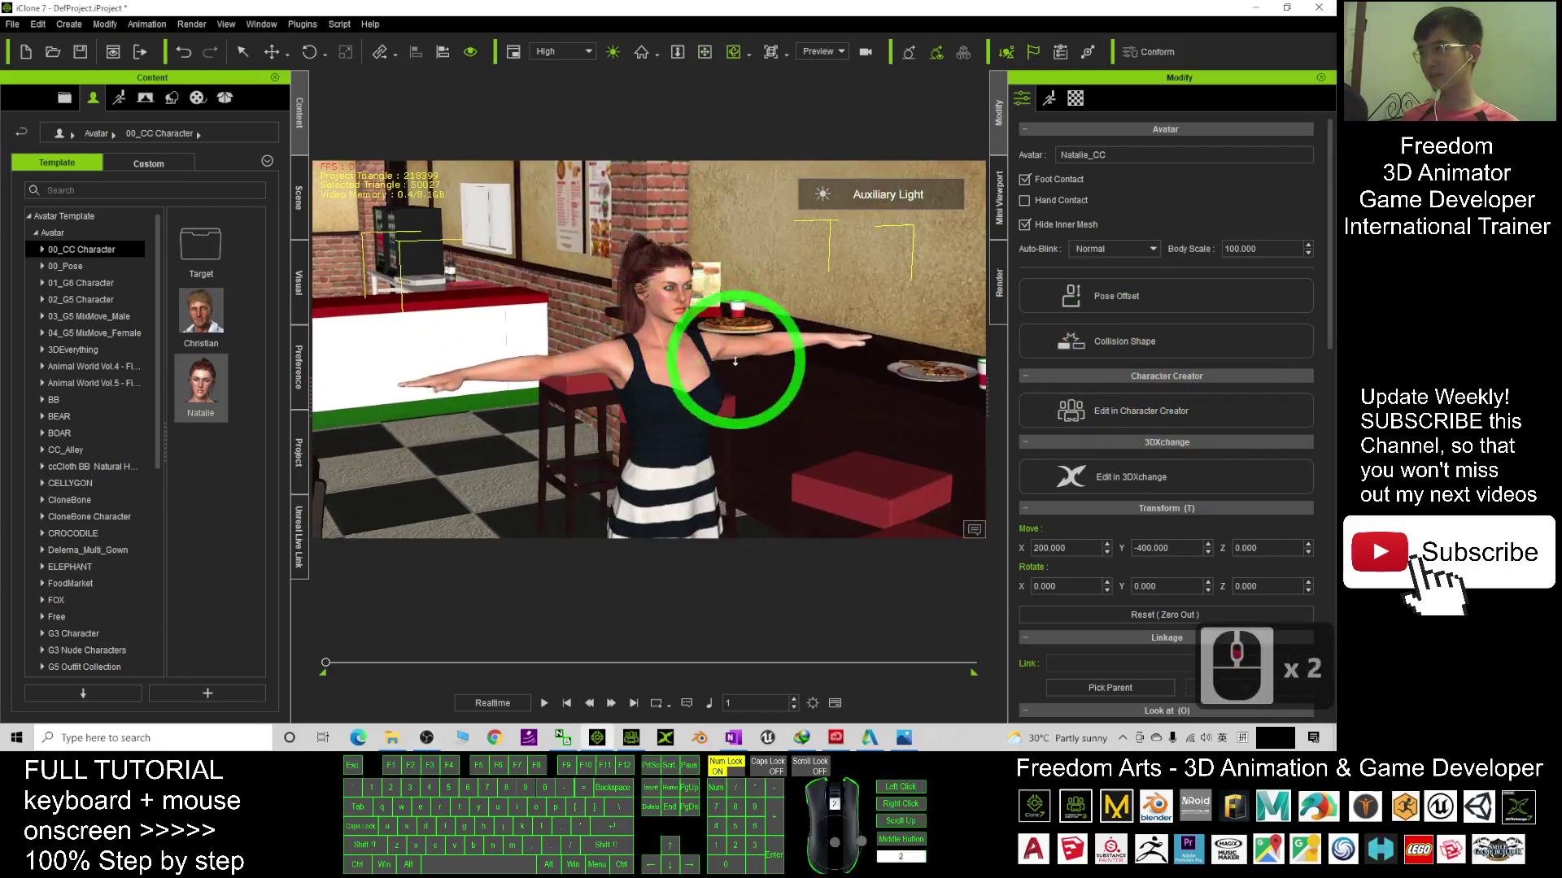
key(w)
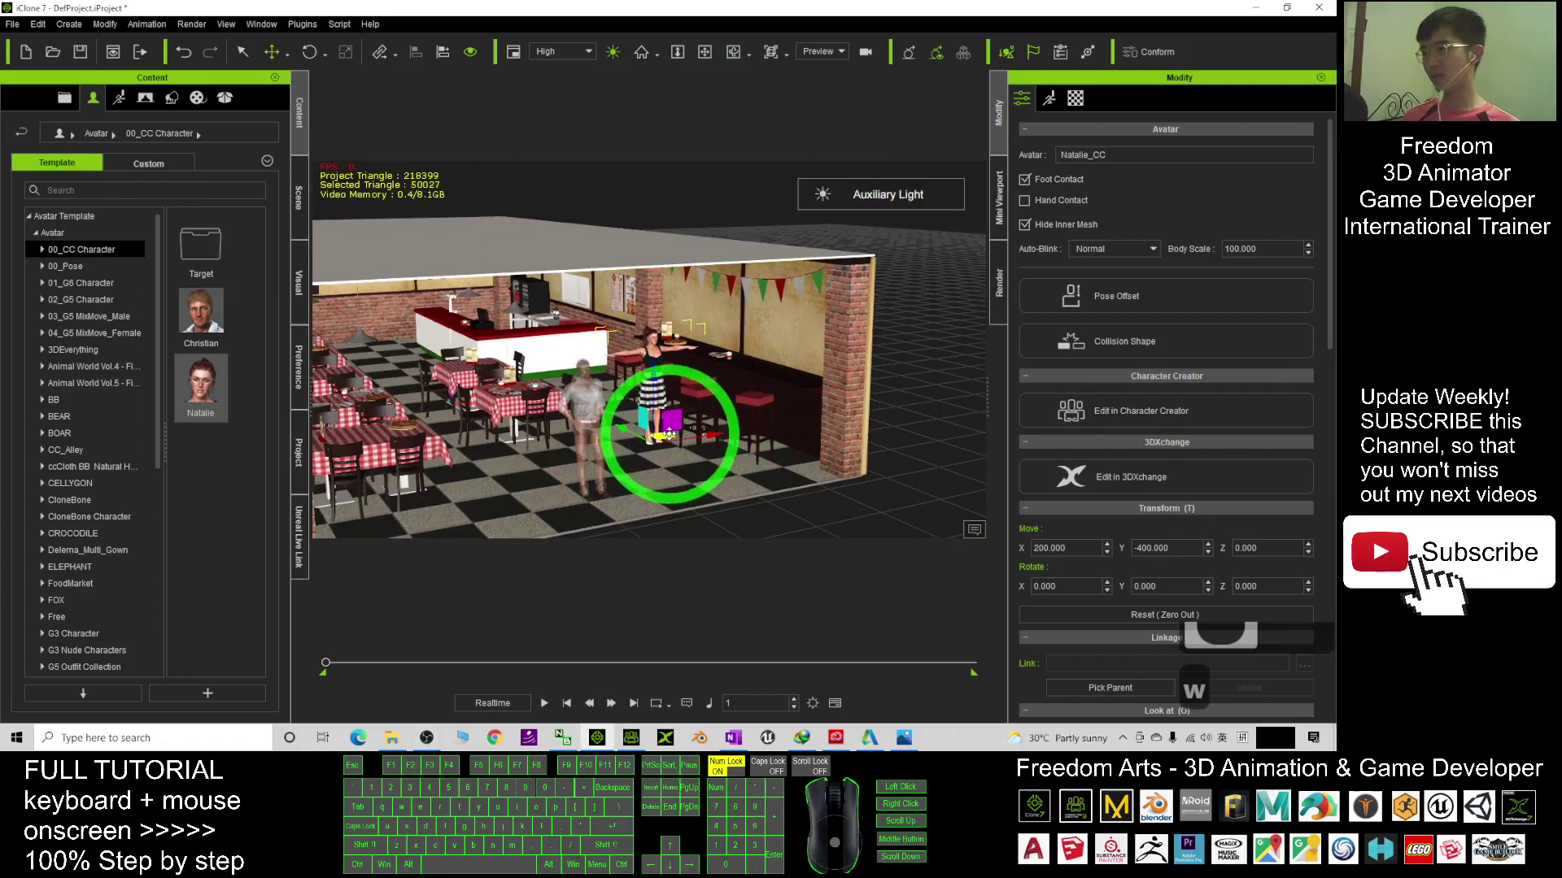
drag(669, 434, 502, 453)
scroll(480, 433, up, 10)
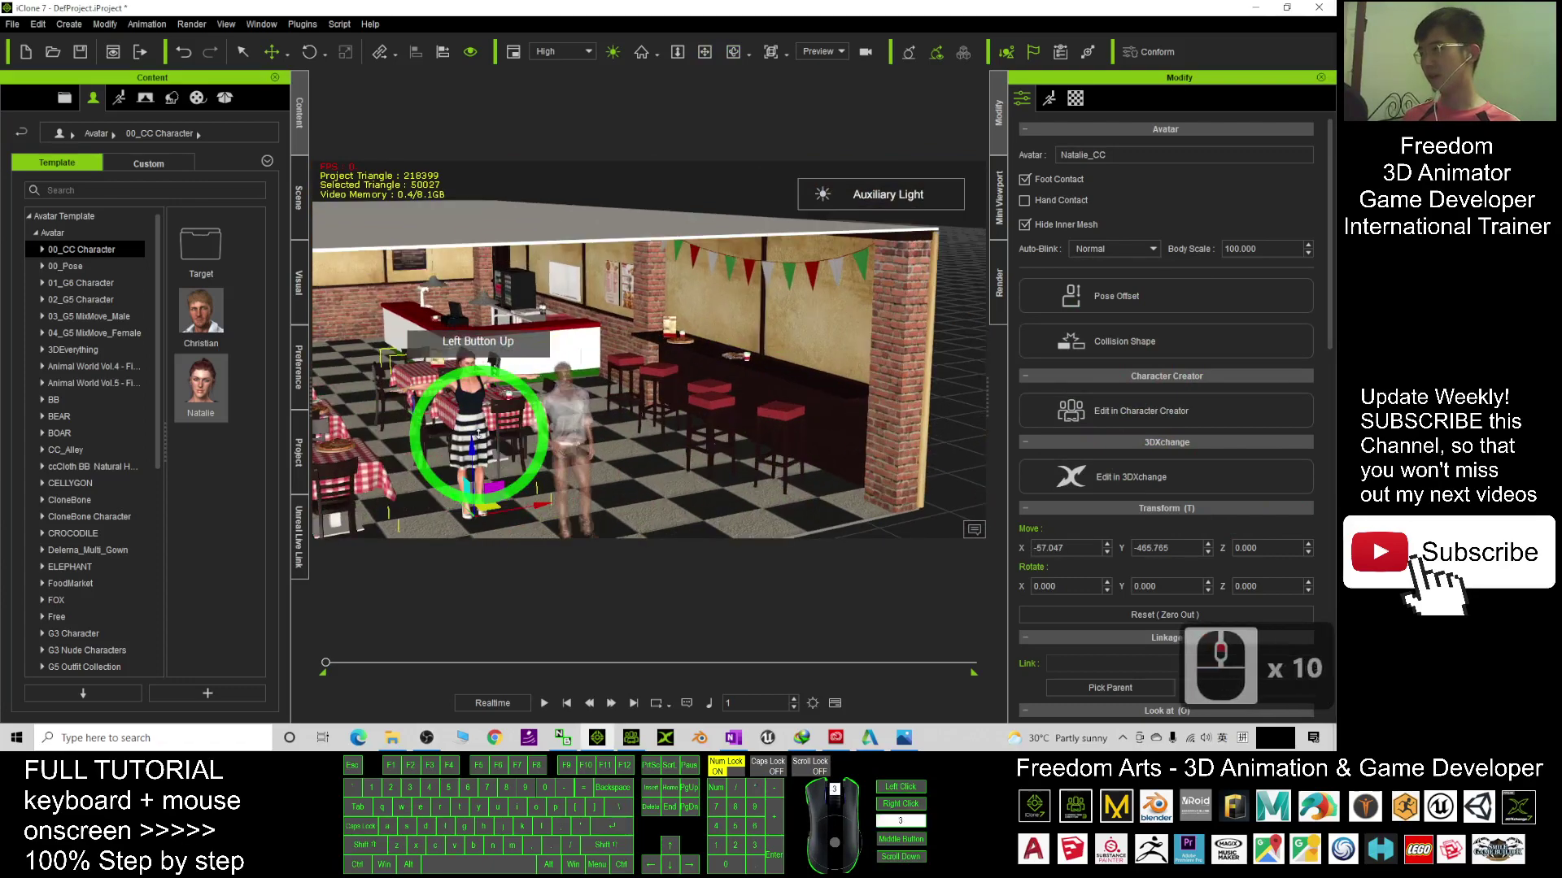
scroll(499, 366, up, 2)
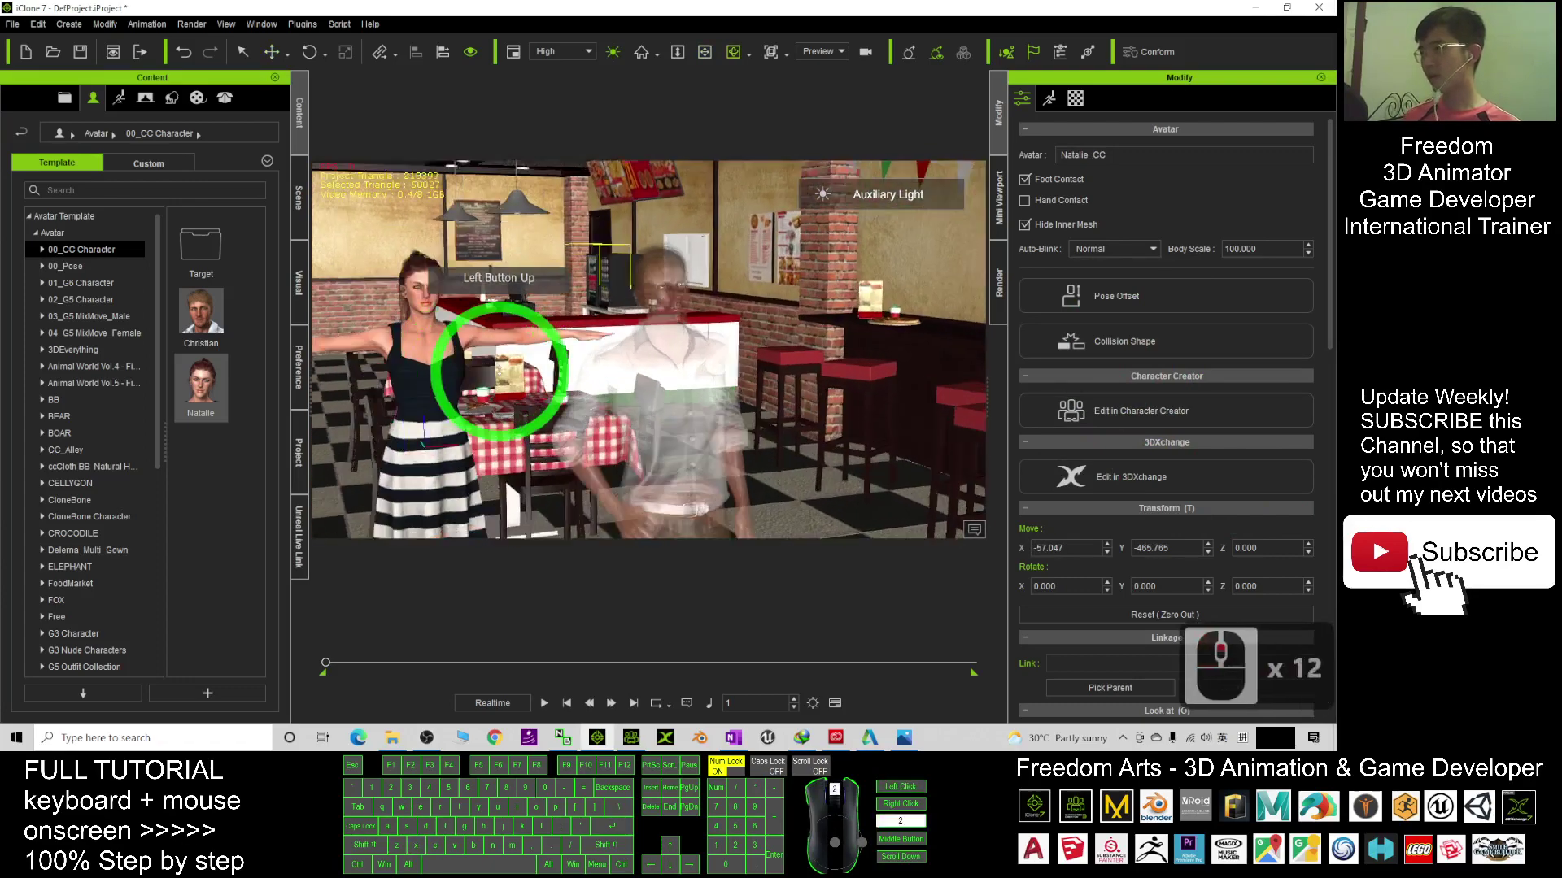
key(x)
drag(498, 370, 614, 323)
scroll(662, 352, down, 5)
key(x)
key(c)
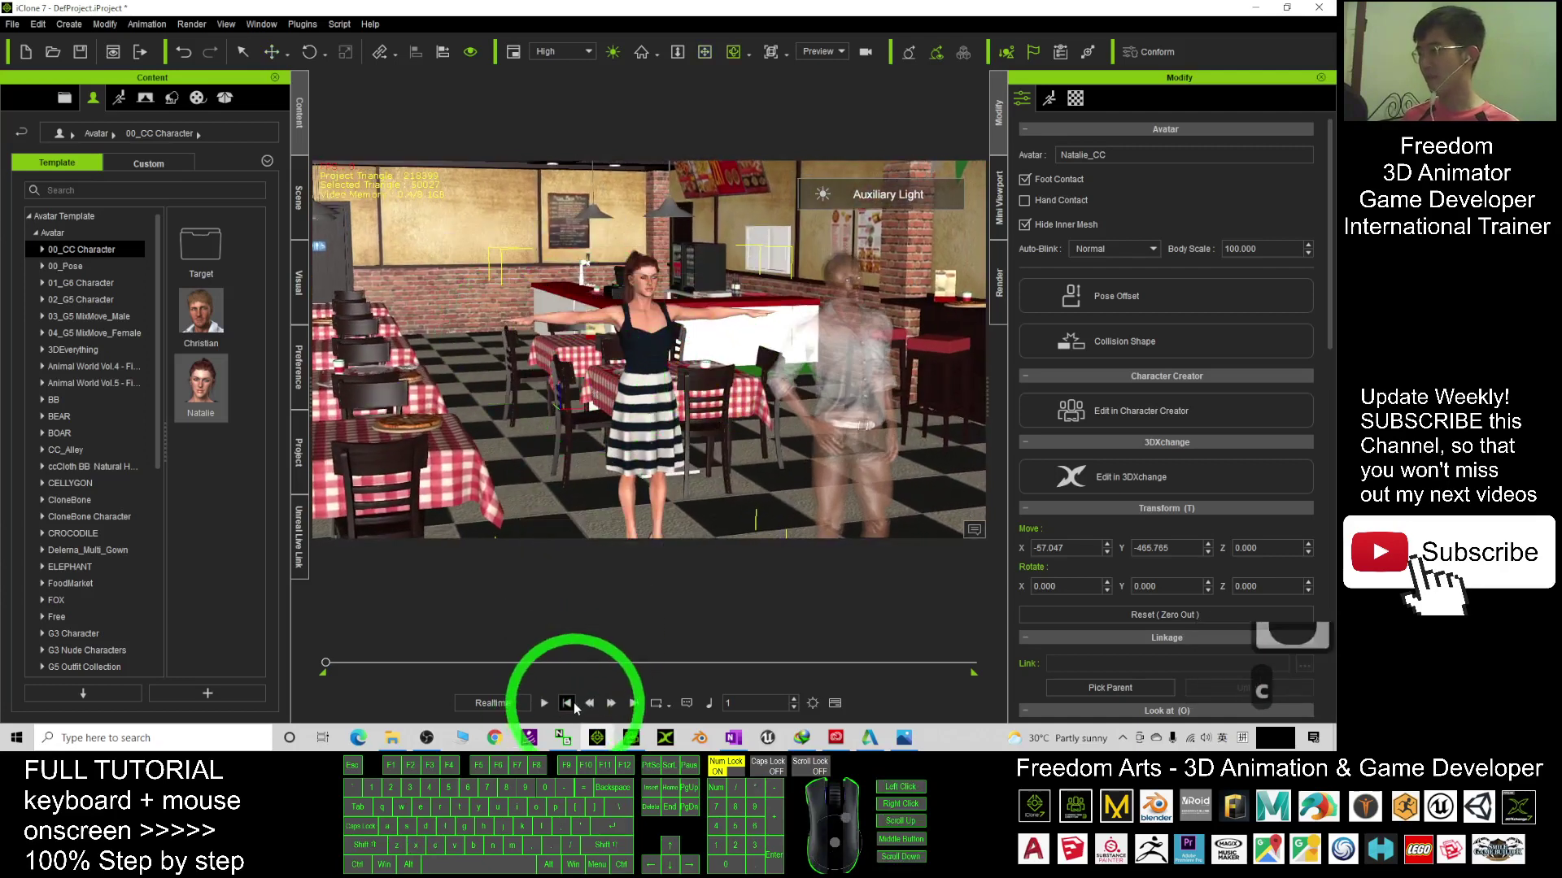
Step: Apply the first Dual_Gun motion from the 3.Female folder of 01_iClone7 Motion to Natalie, starting at frame 1
click(568, 703)
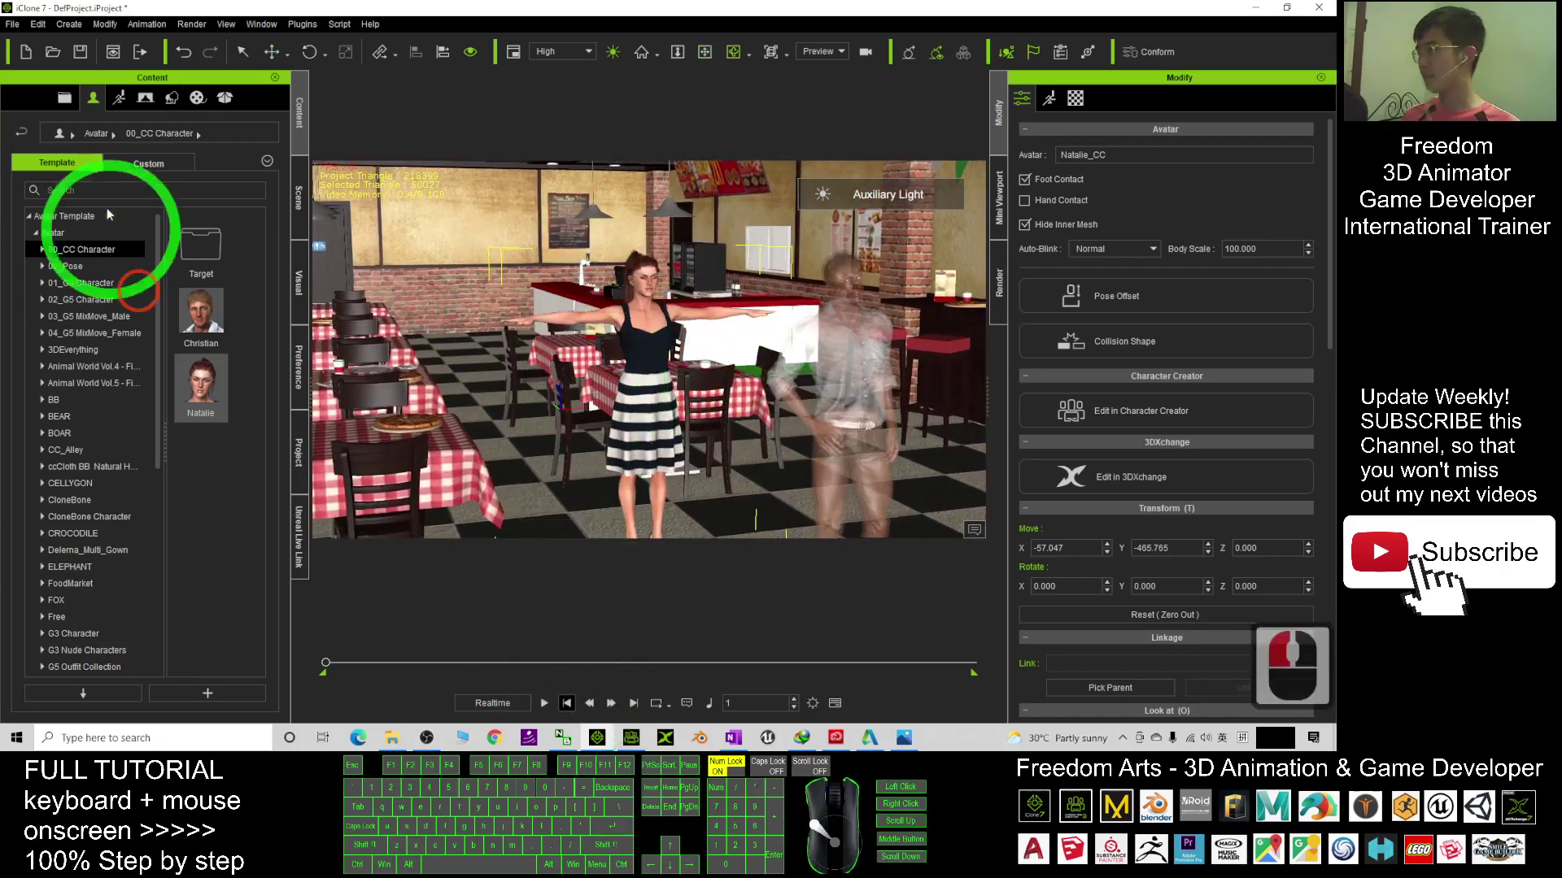
click(118, 97)
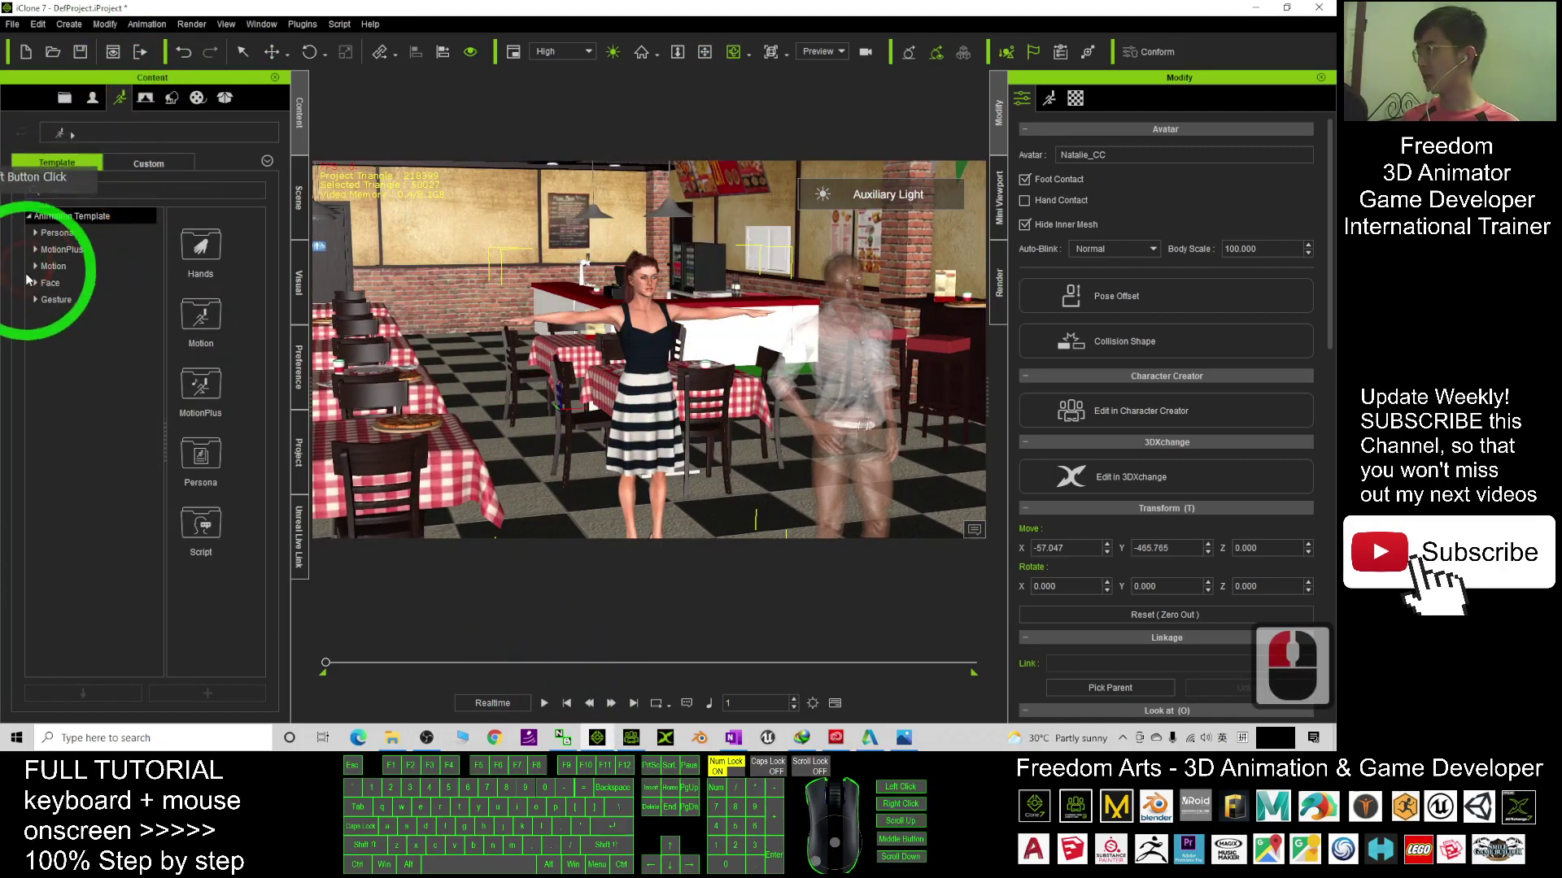
click(47, 268)
click(36, 267)
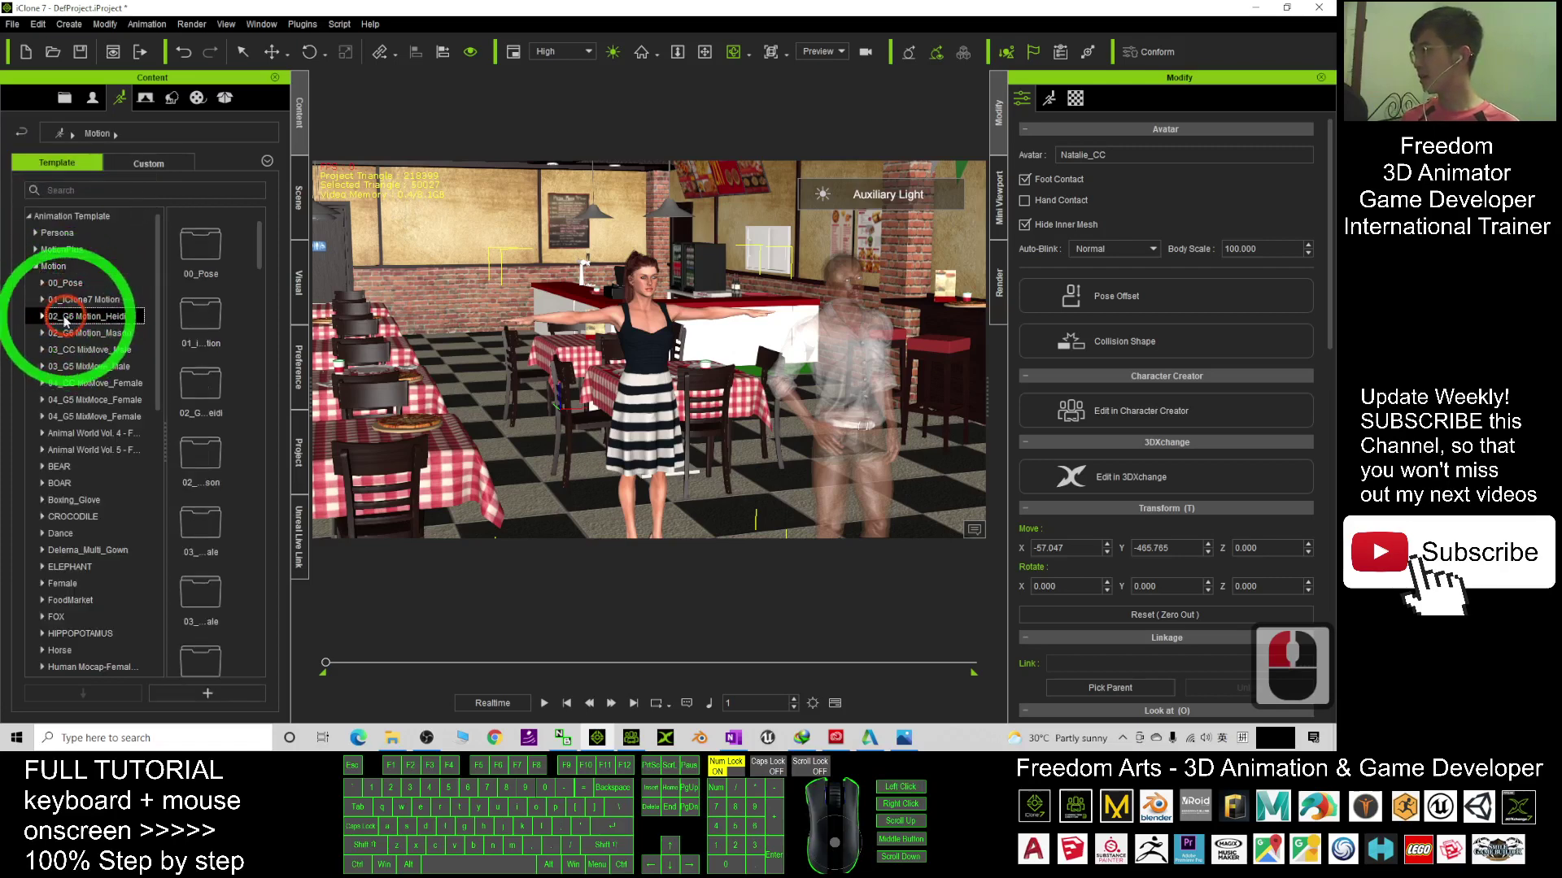
click(27, 320)
click(42, 299)
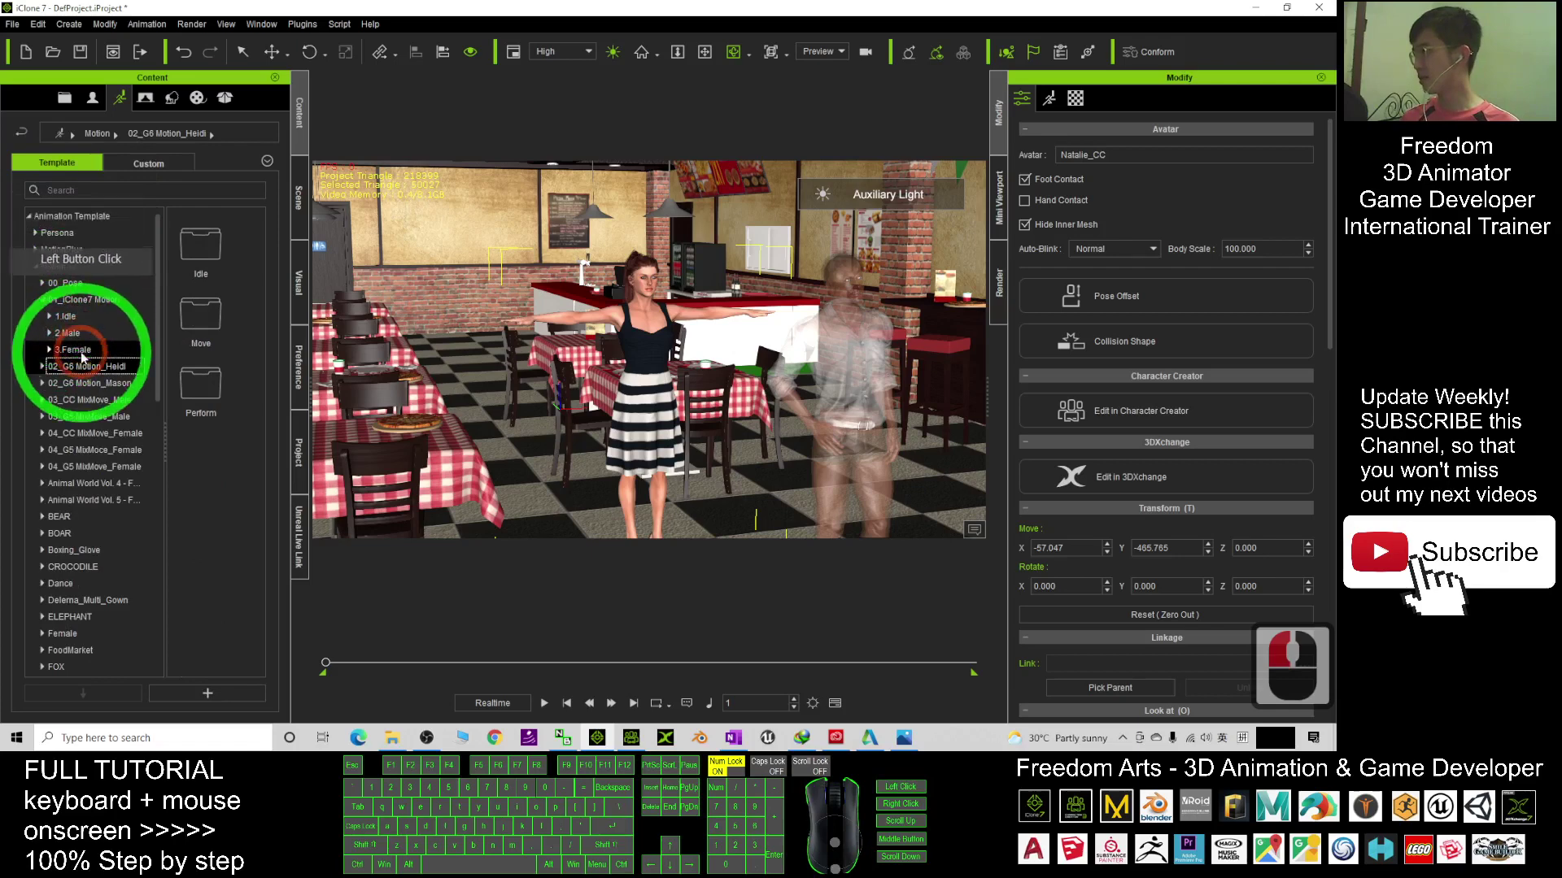
click(87, 349)
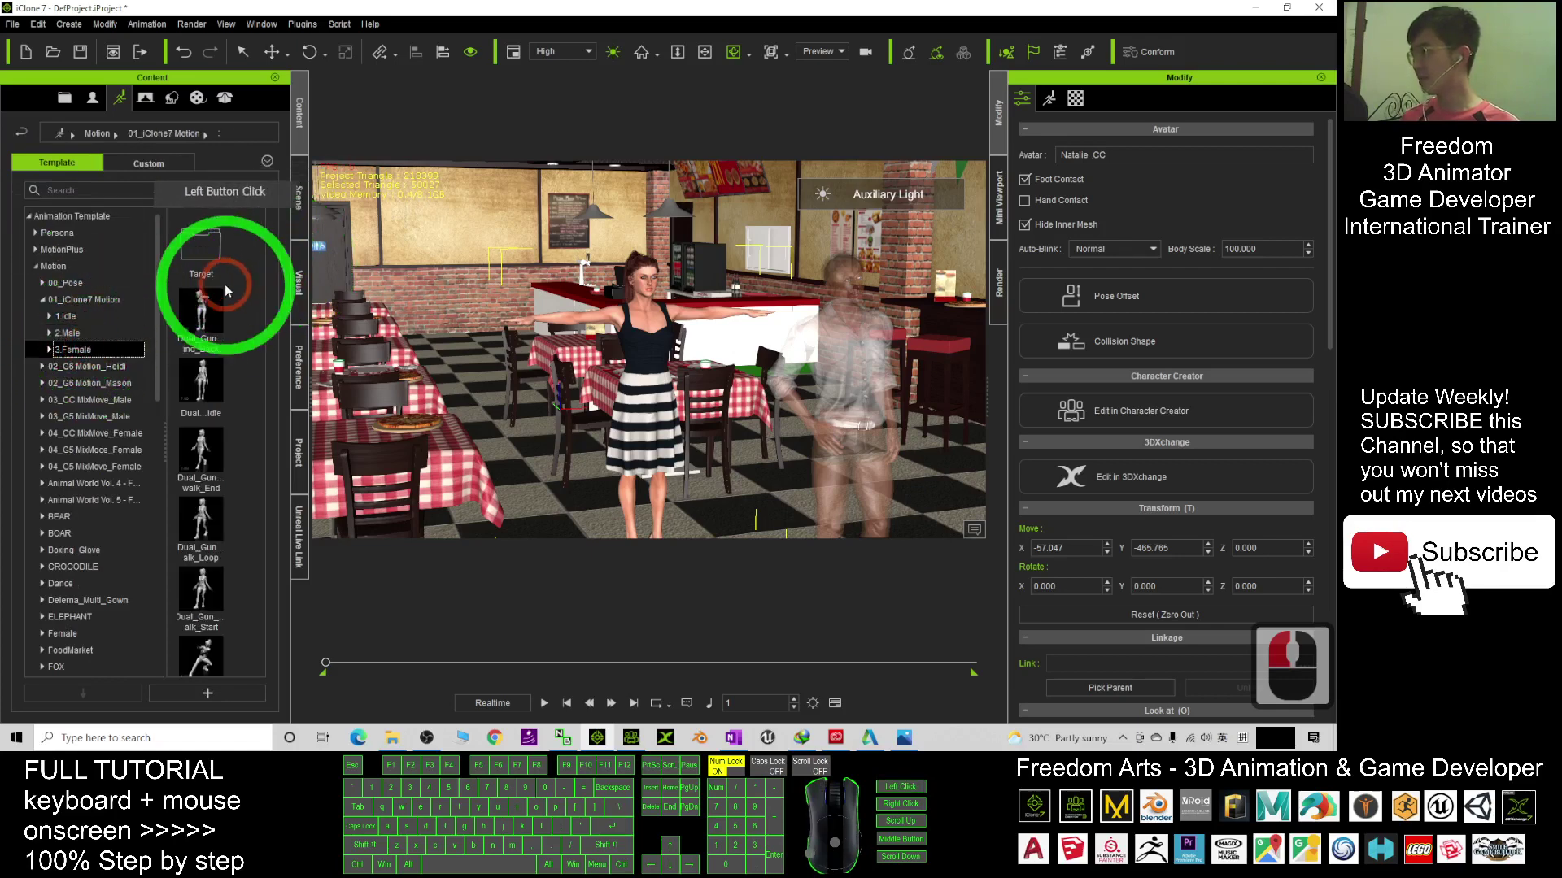
drag(201, 313, 650, 356)
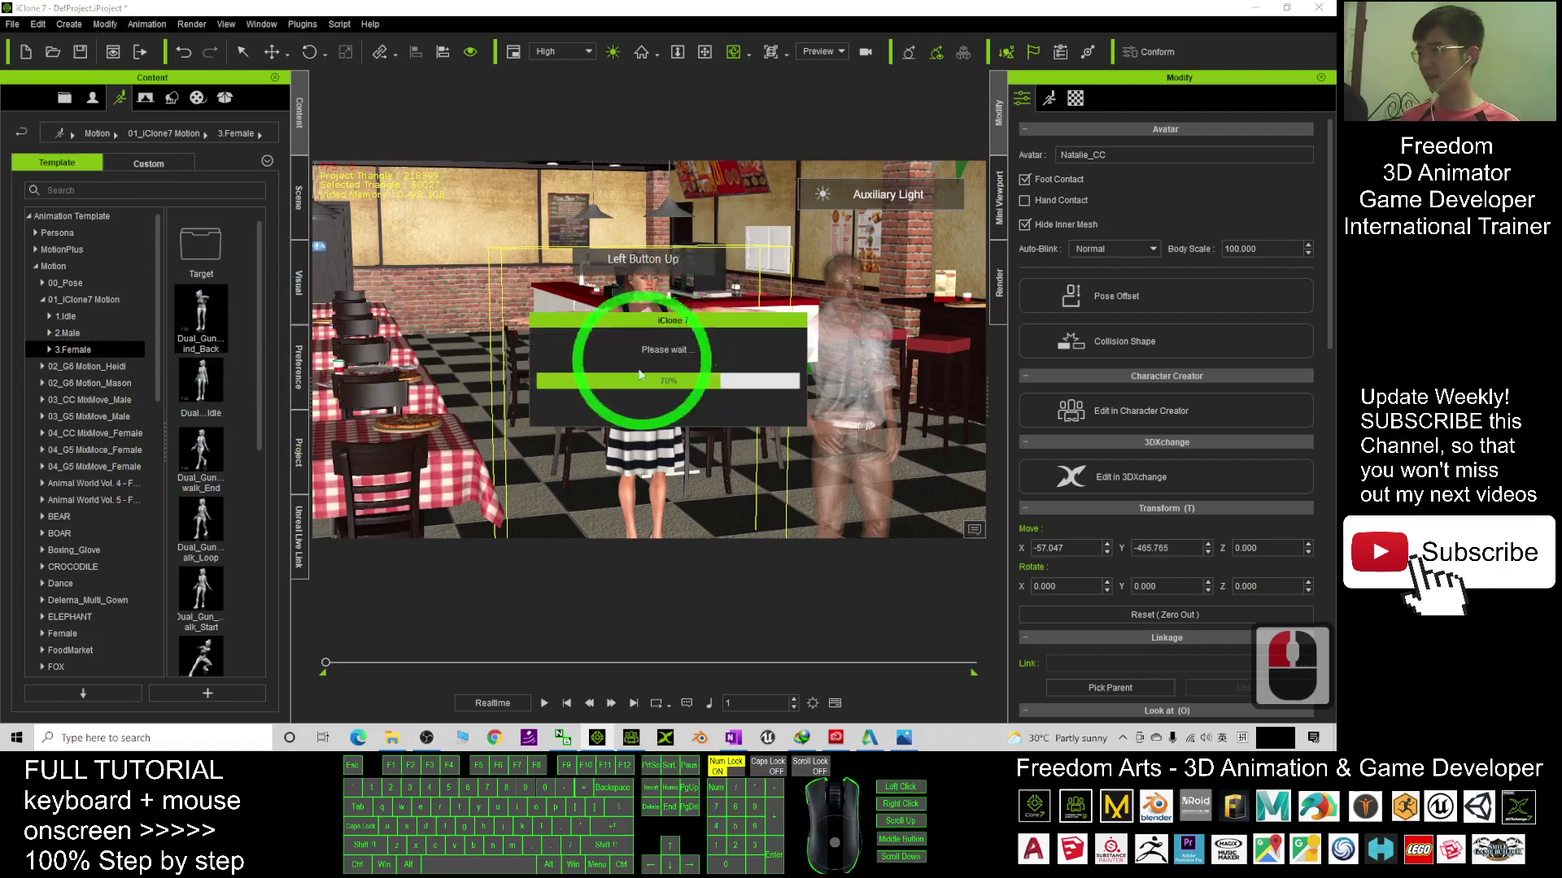
Step: Play back Natalie's motion, return to the first frame and inspect her starting pose in the restaurant
click(545, 704)
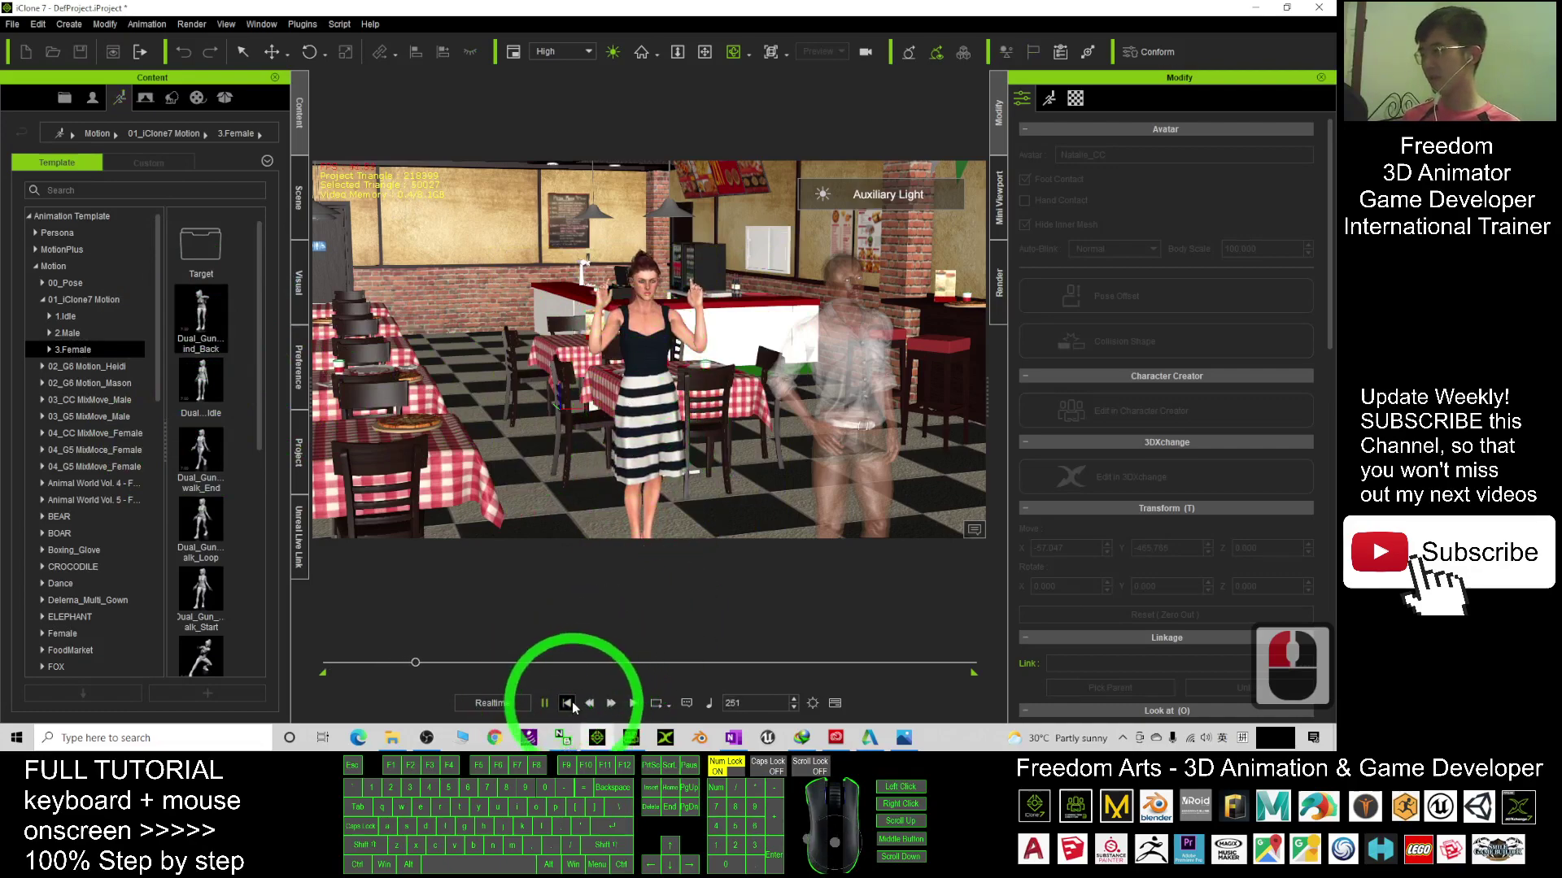
click(572, 697)
scroll(628, 306, up, 6)
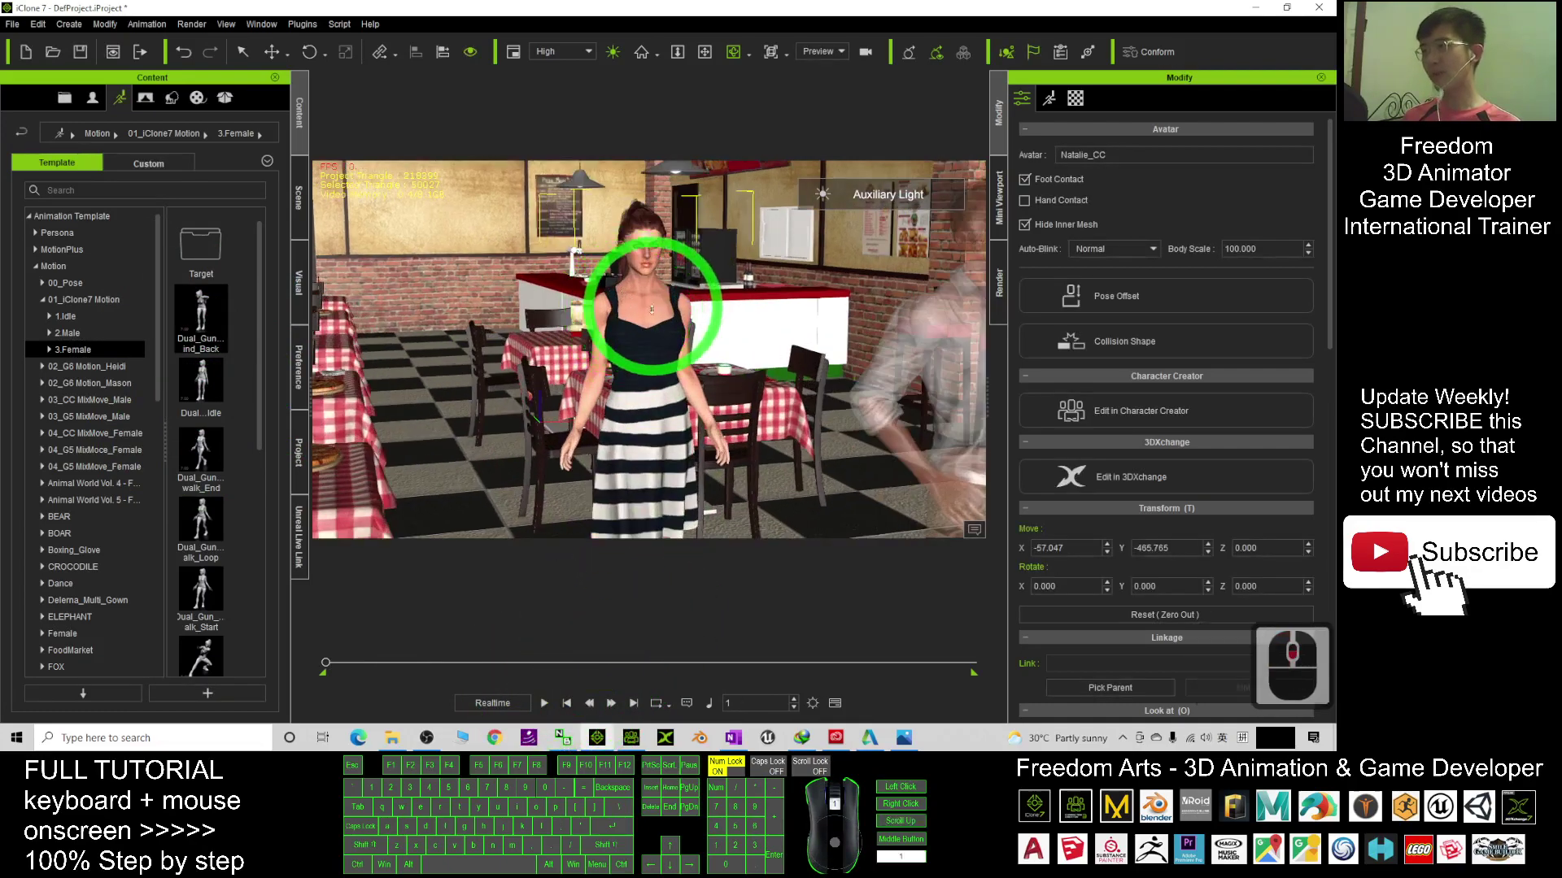
scroll(655, 314, down, 8)
key(x)
key(c)
mouse_move(653, 383)
mouse_down()
mouse_move(693, 360)
mouse_move(680, 373)
mouse_up()
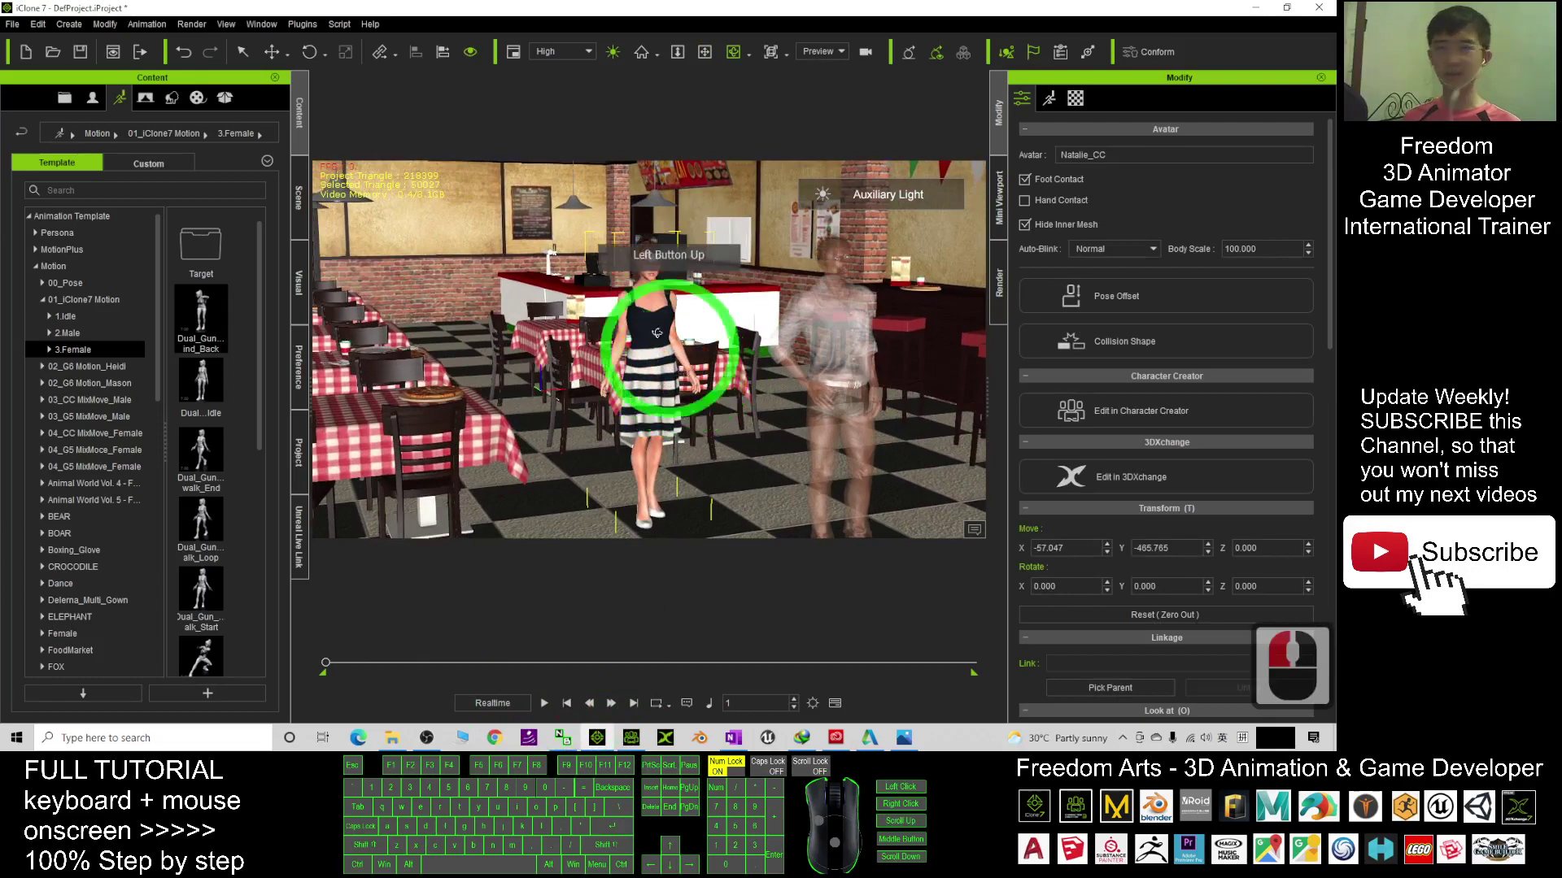
scroll(637, 308, up, 6)
scroll(636, 306, down, 2)
key(x)
drag(636, 316, 650, 276)
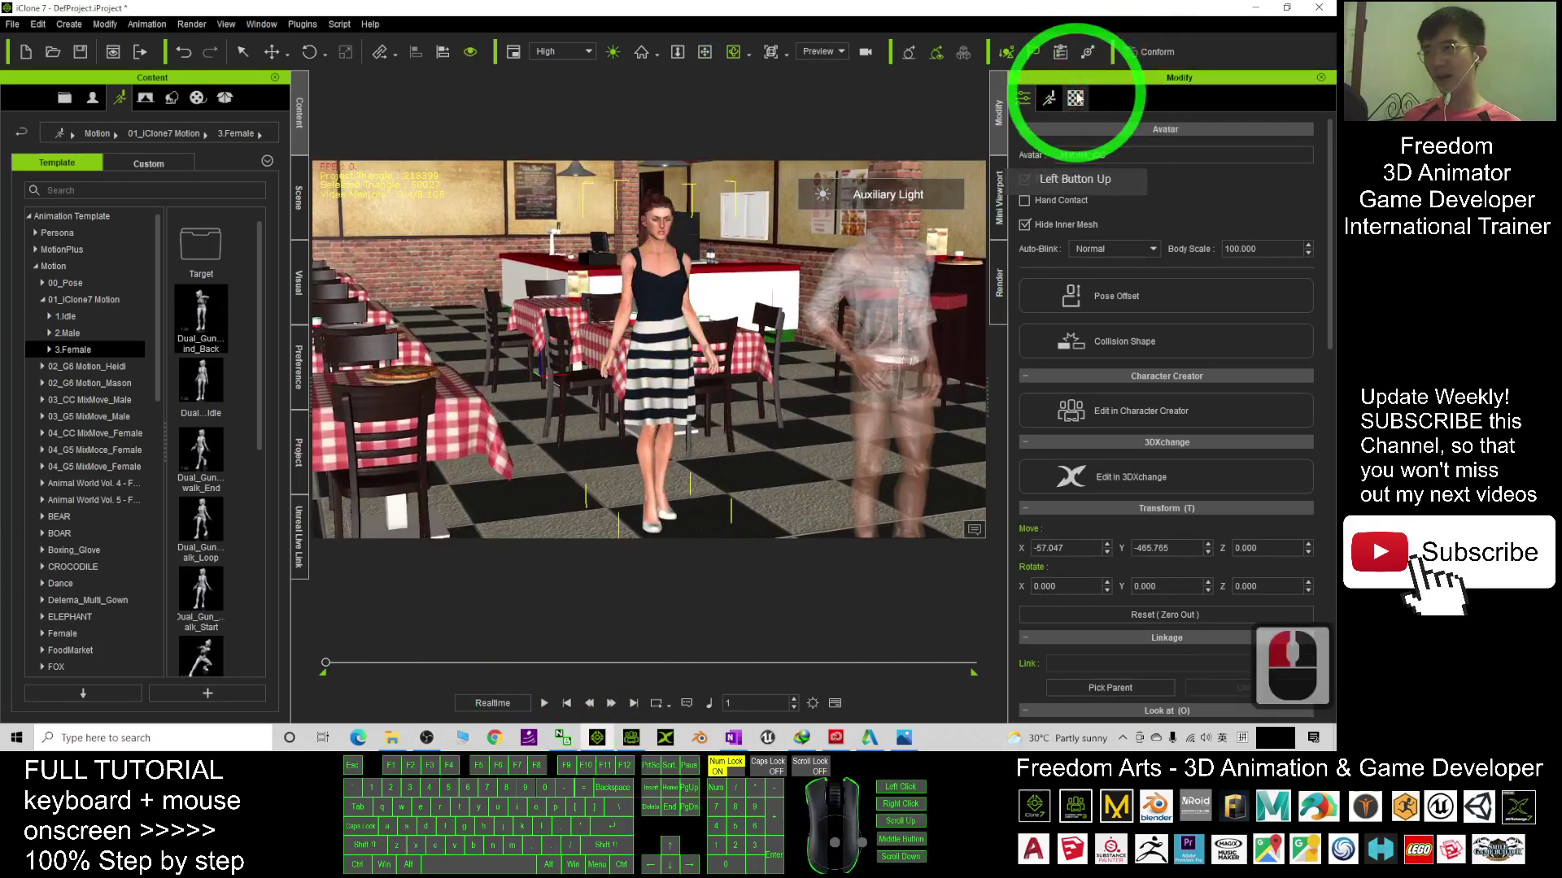
Step: Open Natalie's material list and select all her materials, from Skin_Body through High heeled
click(656, 216)
click(1095, 103)
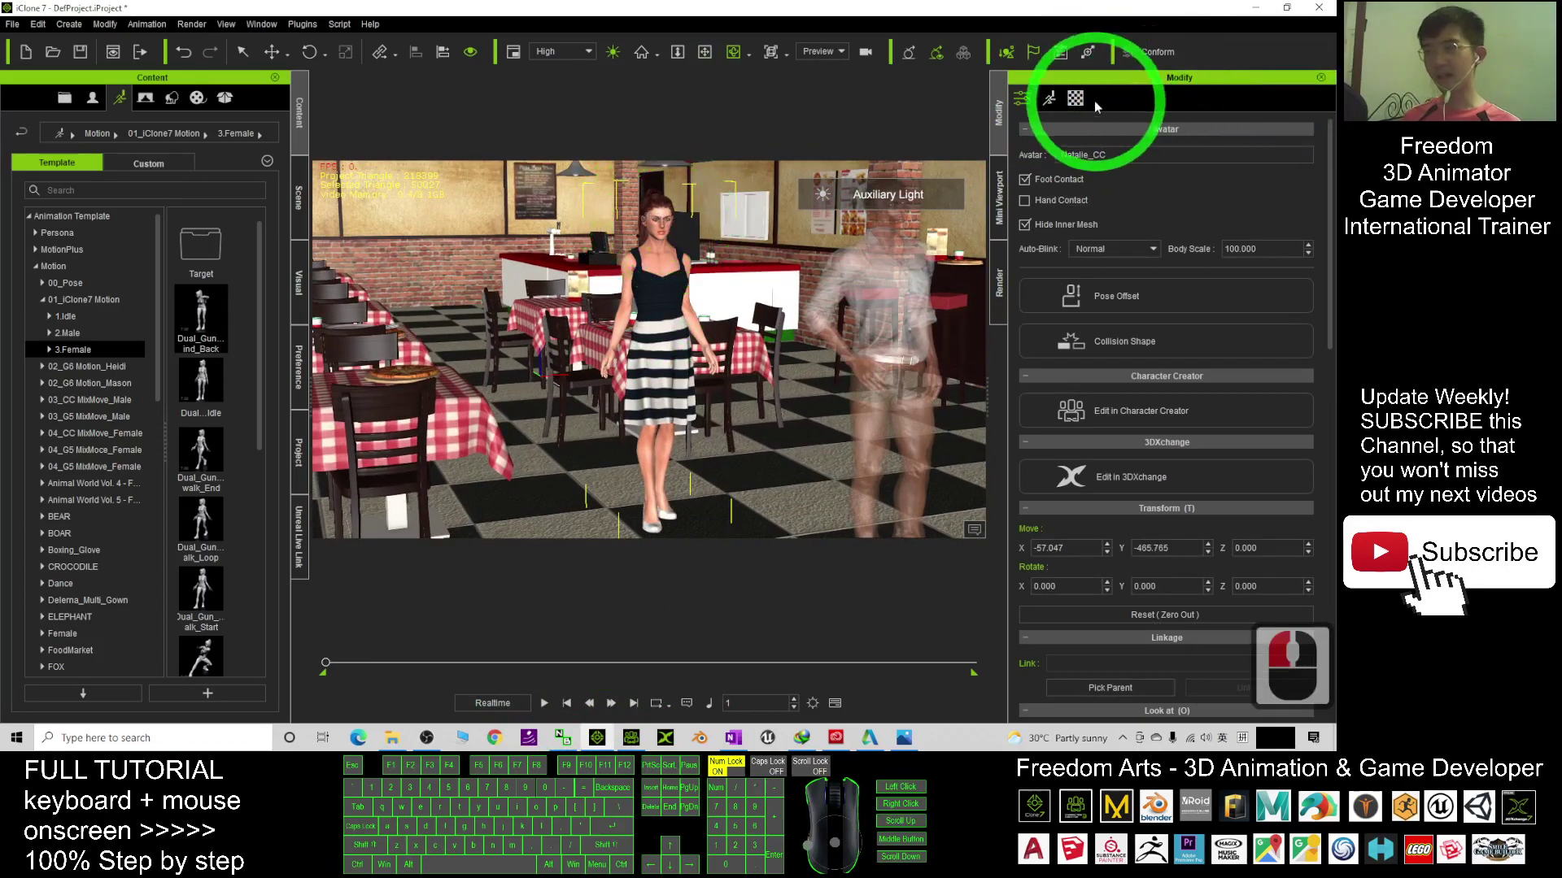
click(1050, 199)
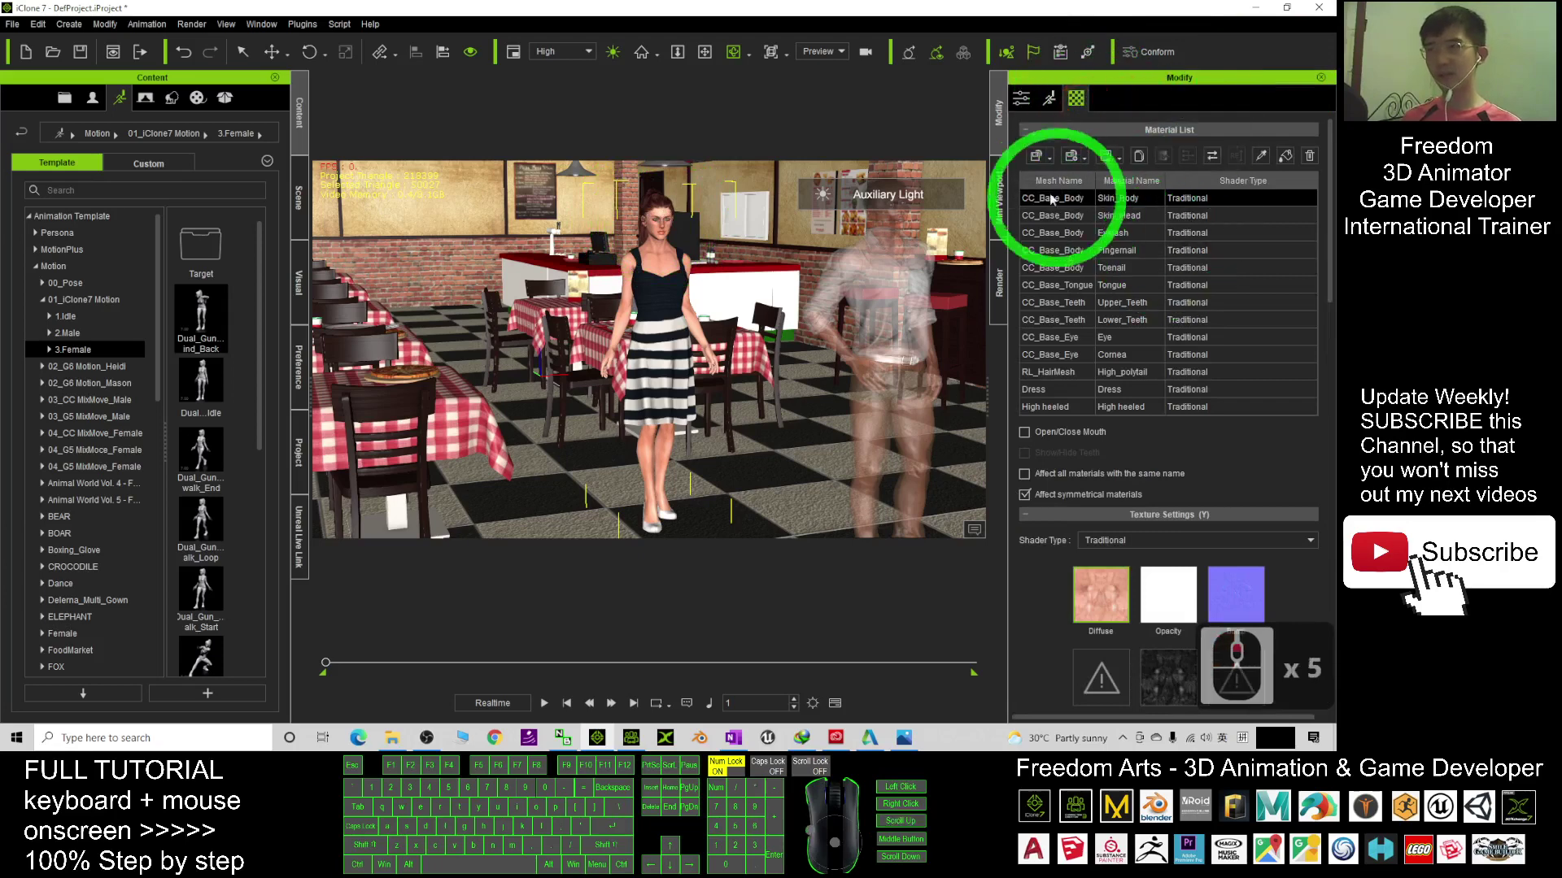
click(1049, 202)
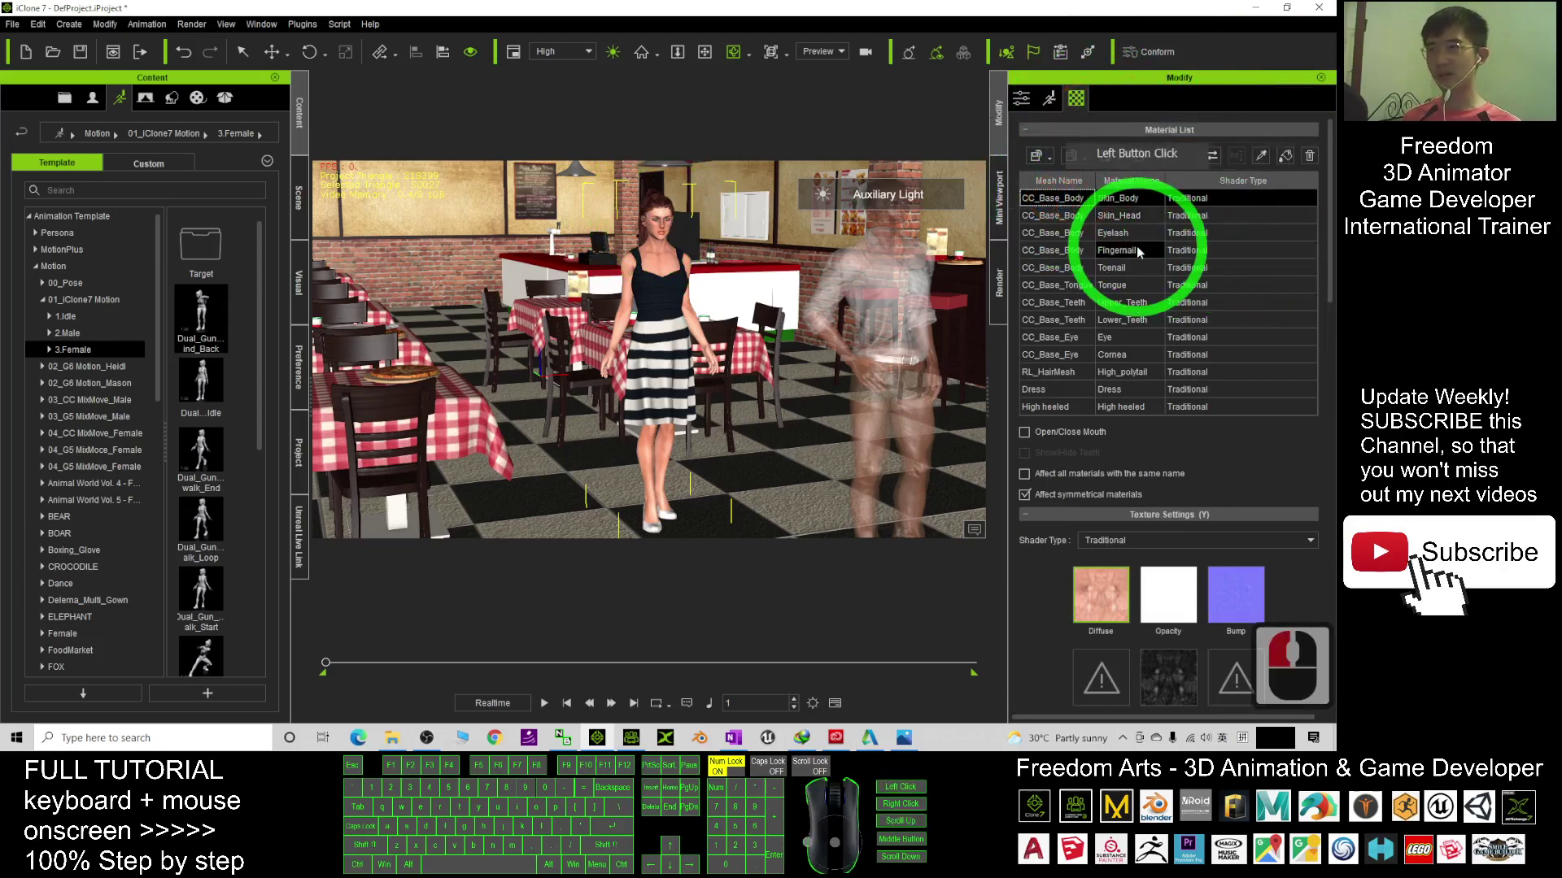
scroll(1087, 271, down, 3)
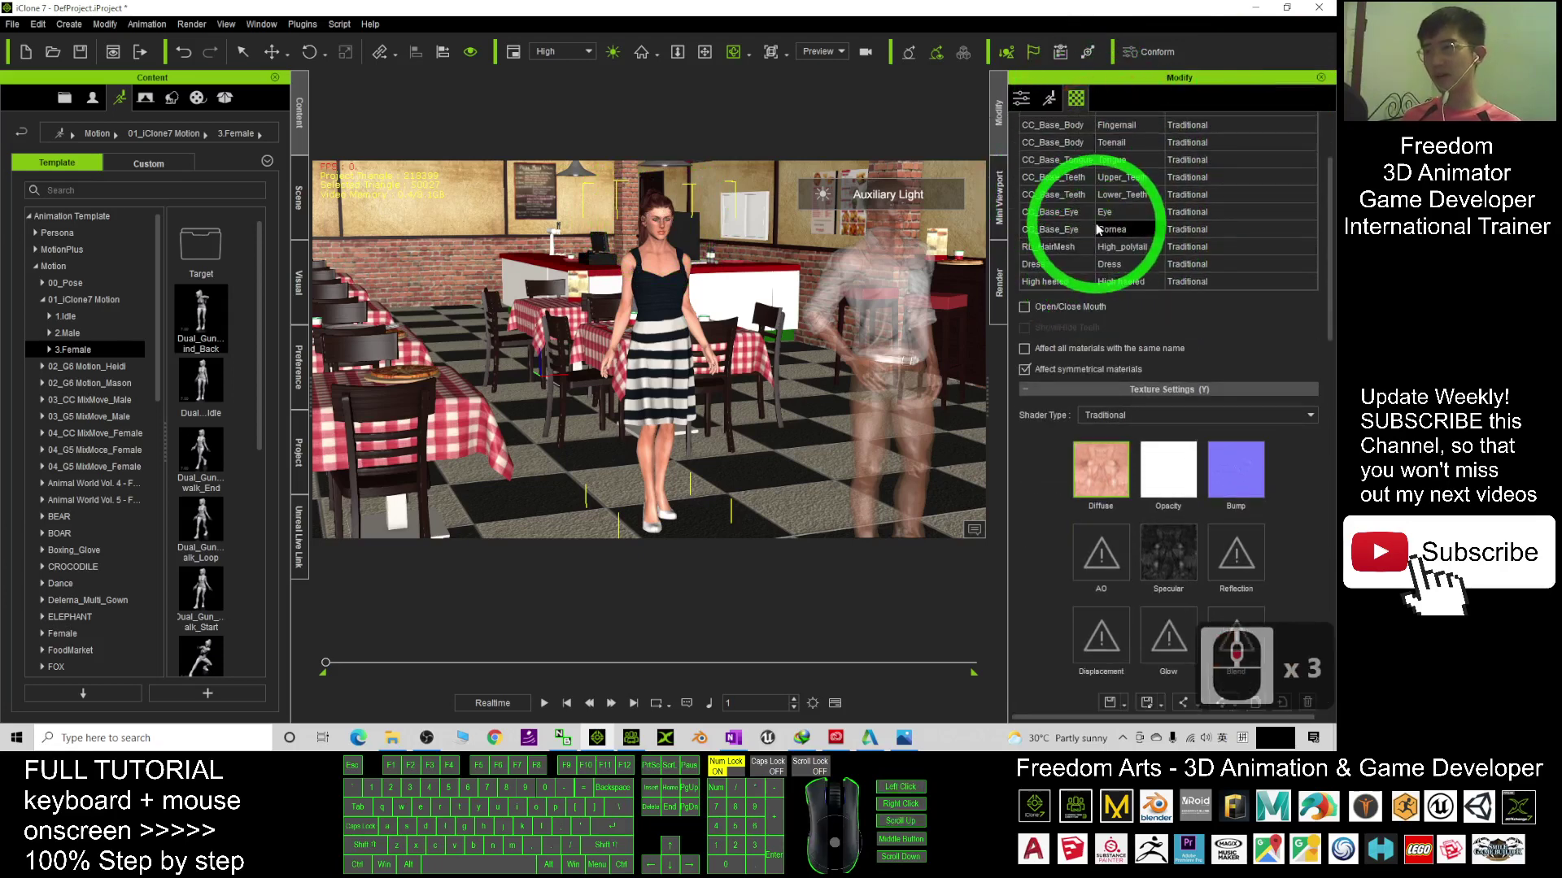
shift+click(1045, 281)
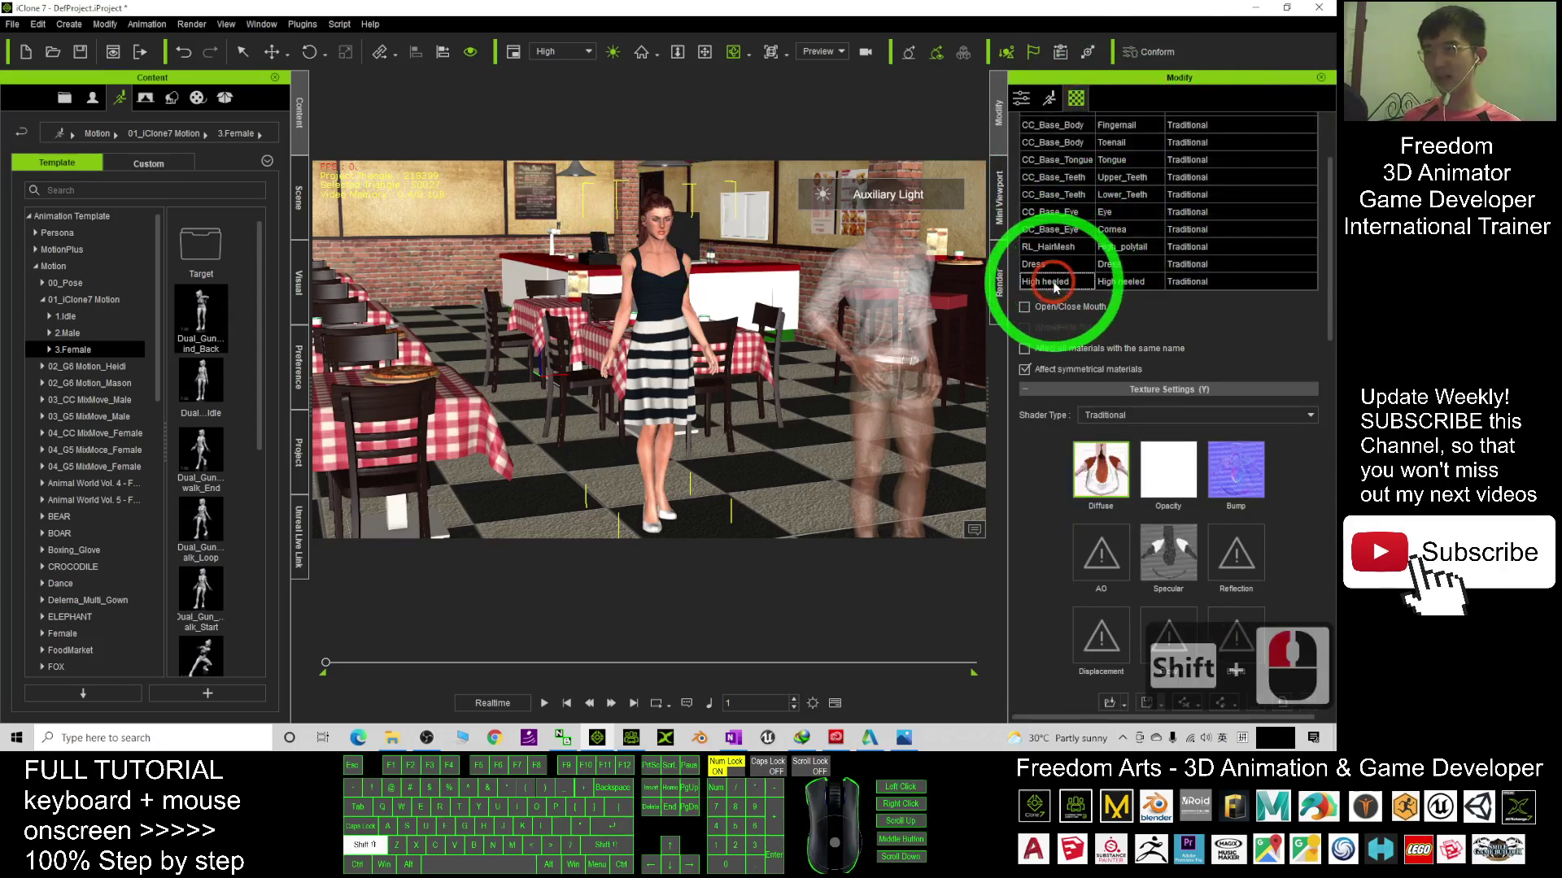
Step: Lower the opacity of all of Natalie's selected materials to 39 in the material settings
drag(1328, 306, 1329, 472)
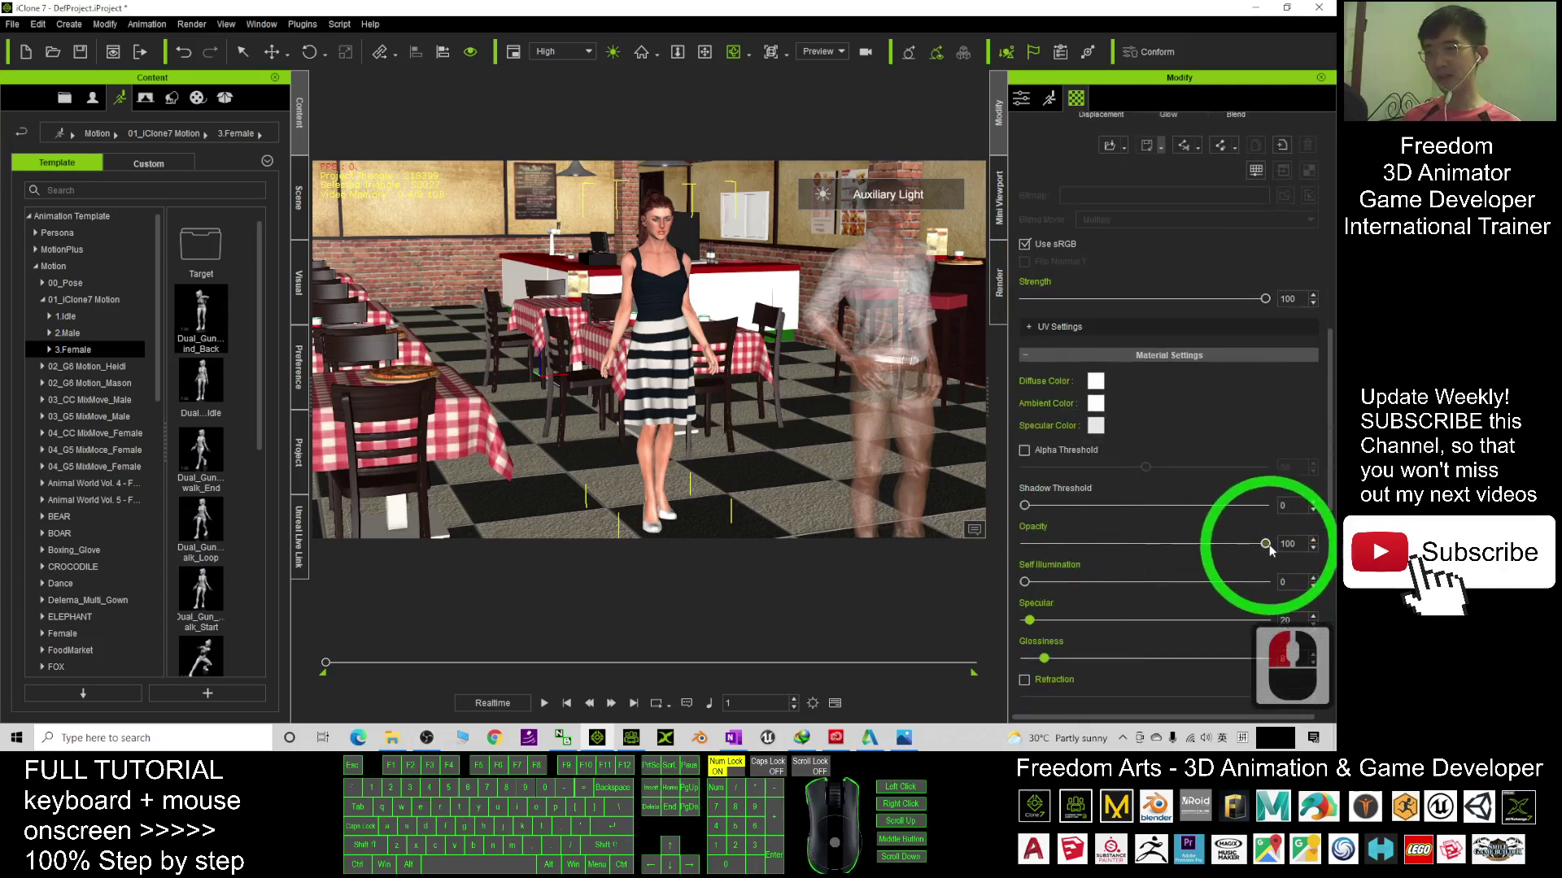
click(1218, 552)
drag(1214, 555, 1183, 557)
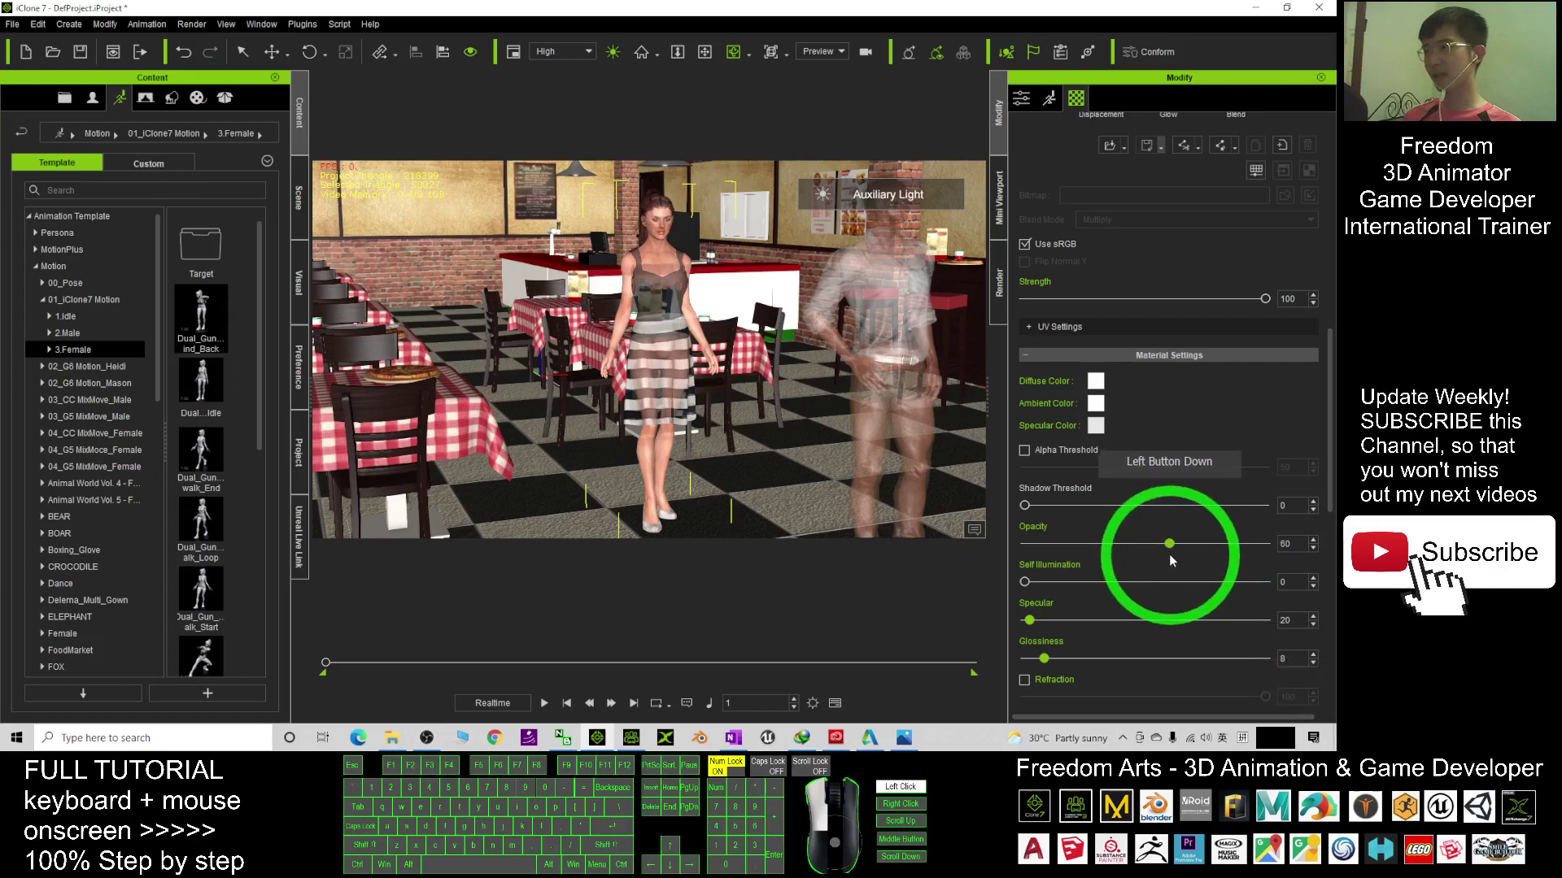
scroll(628, 338, down, 10)
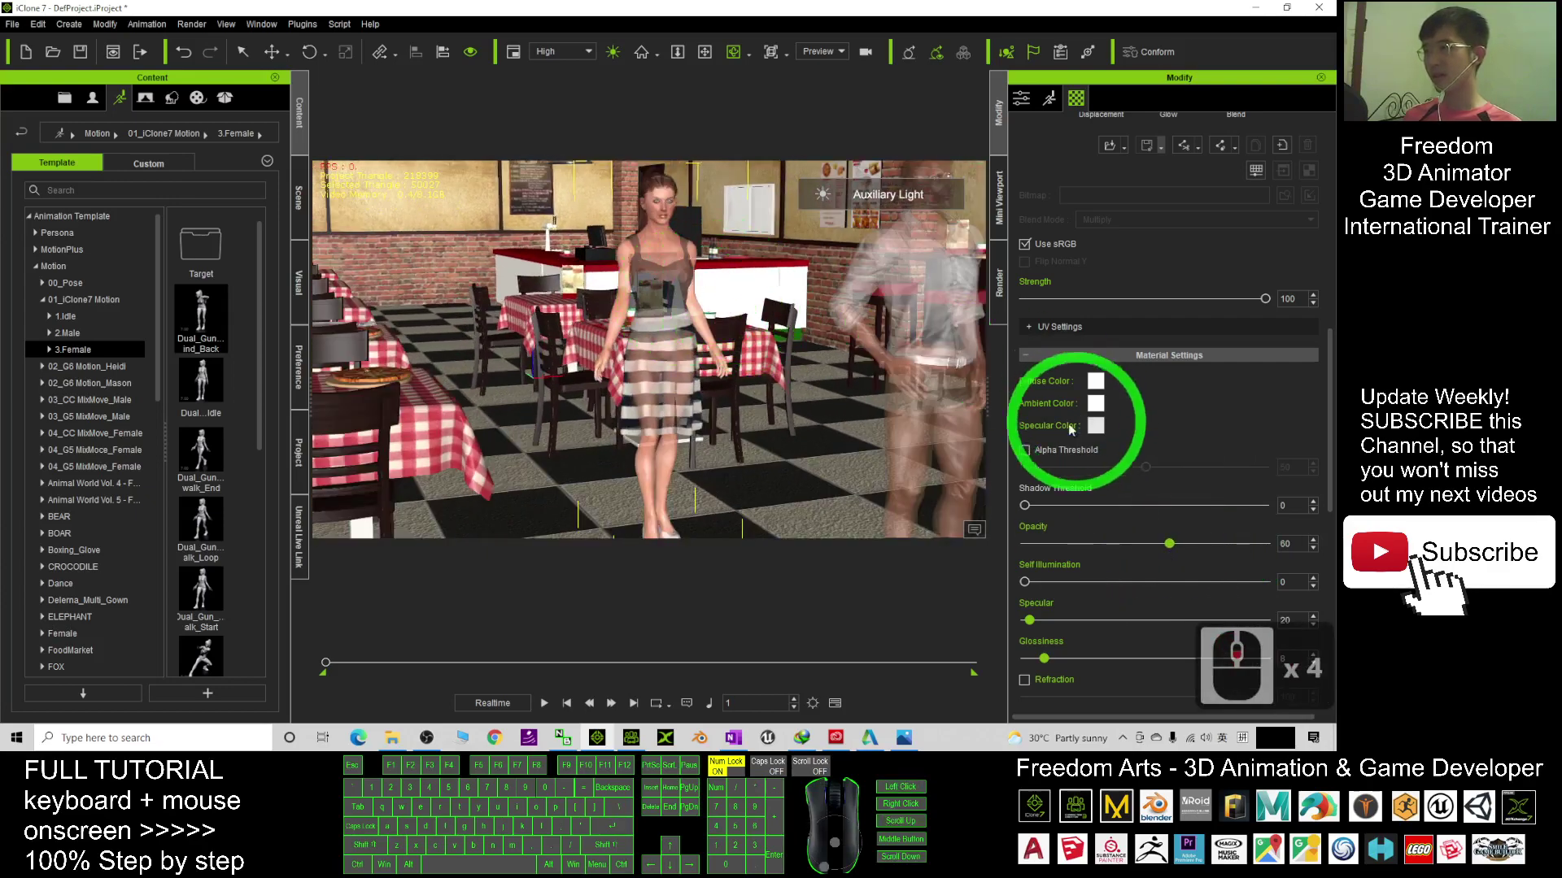
drag(1176, 549, 1080, 550)
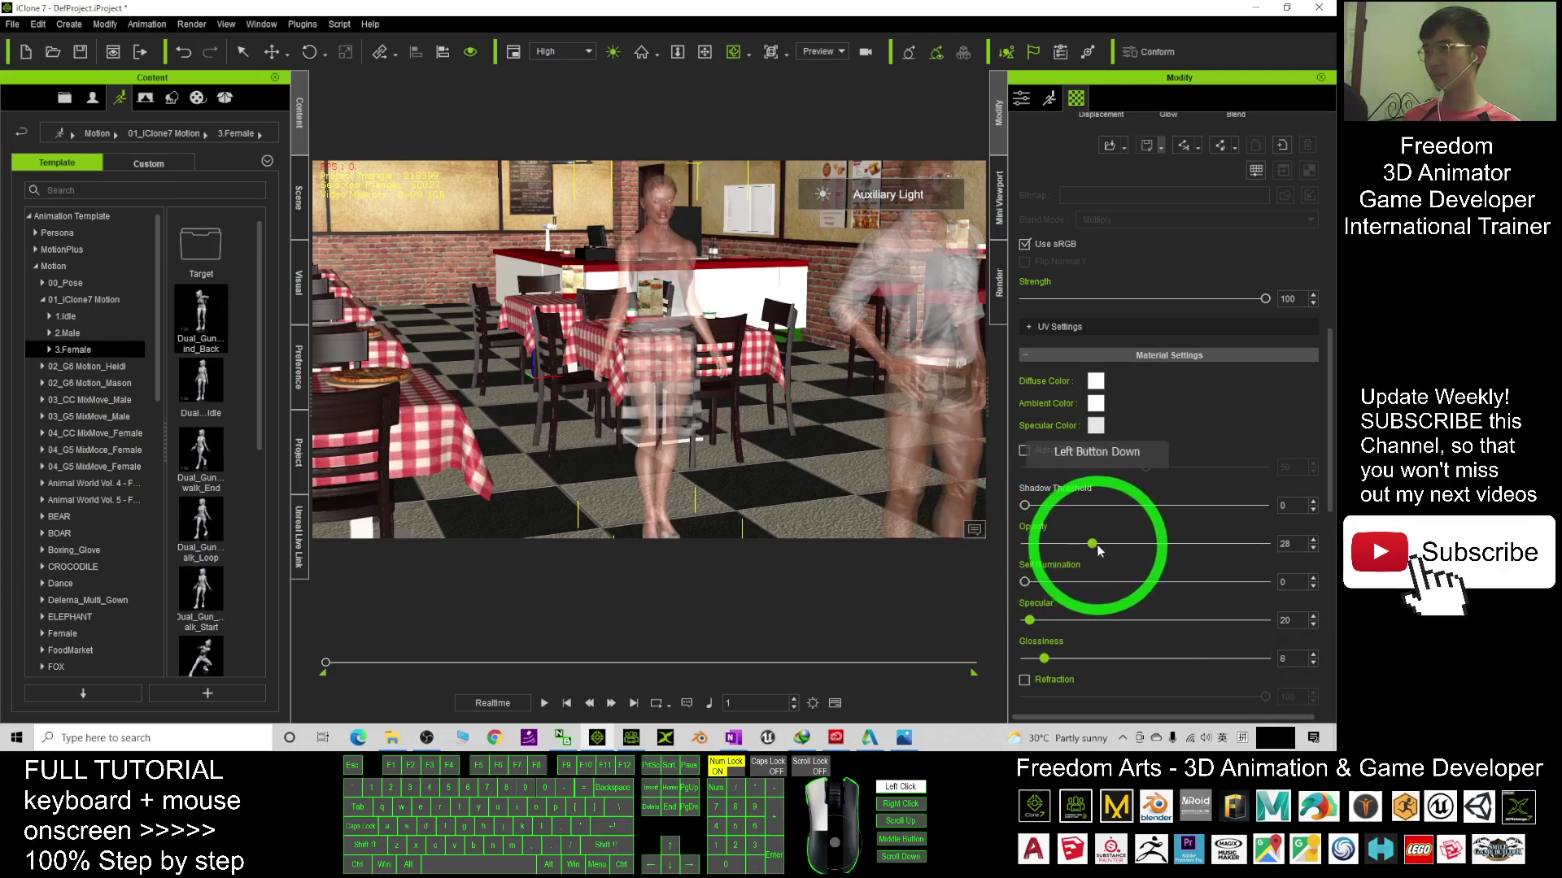
drag(1105, 545, 1169, 542)
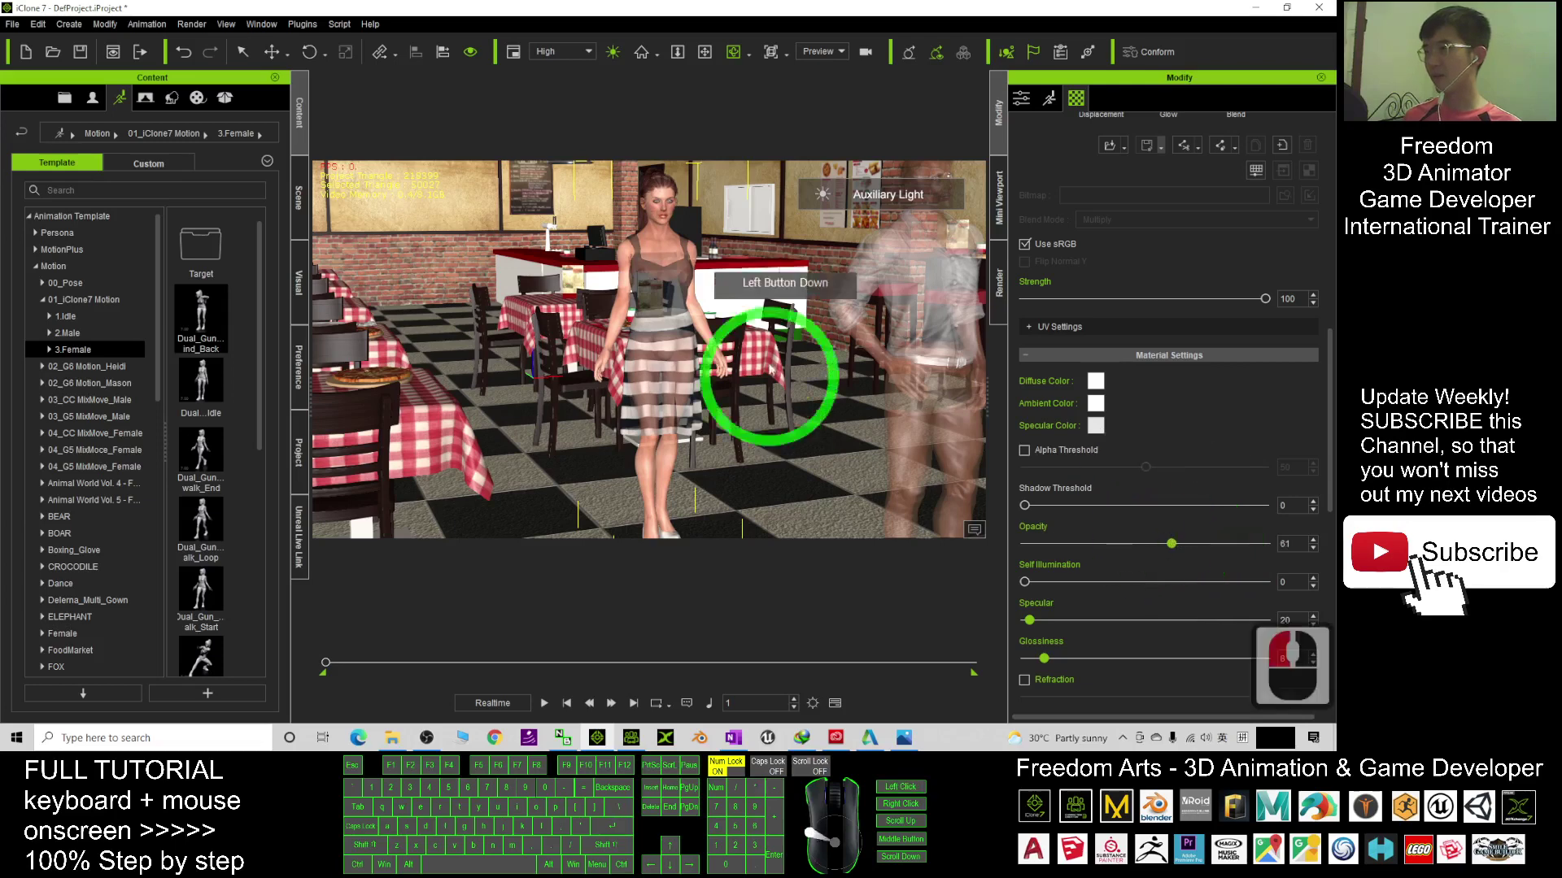
scroll(662, 268, up, 7)
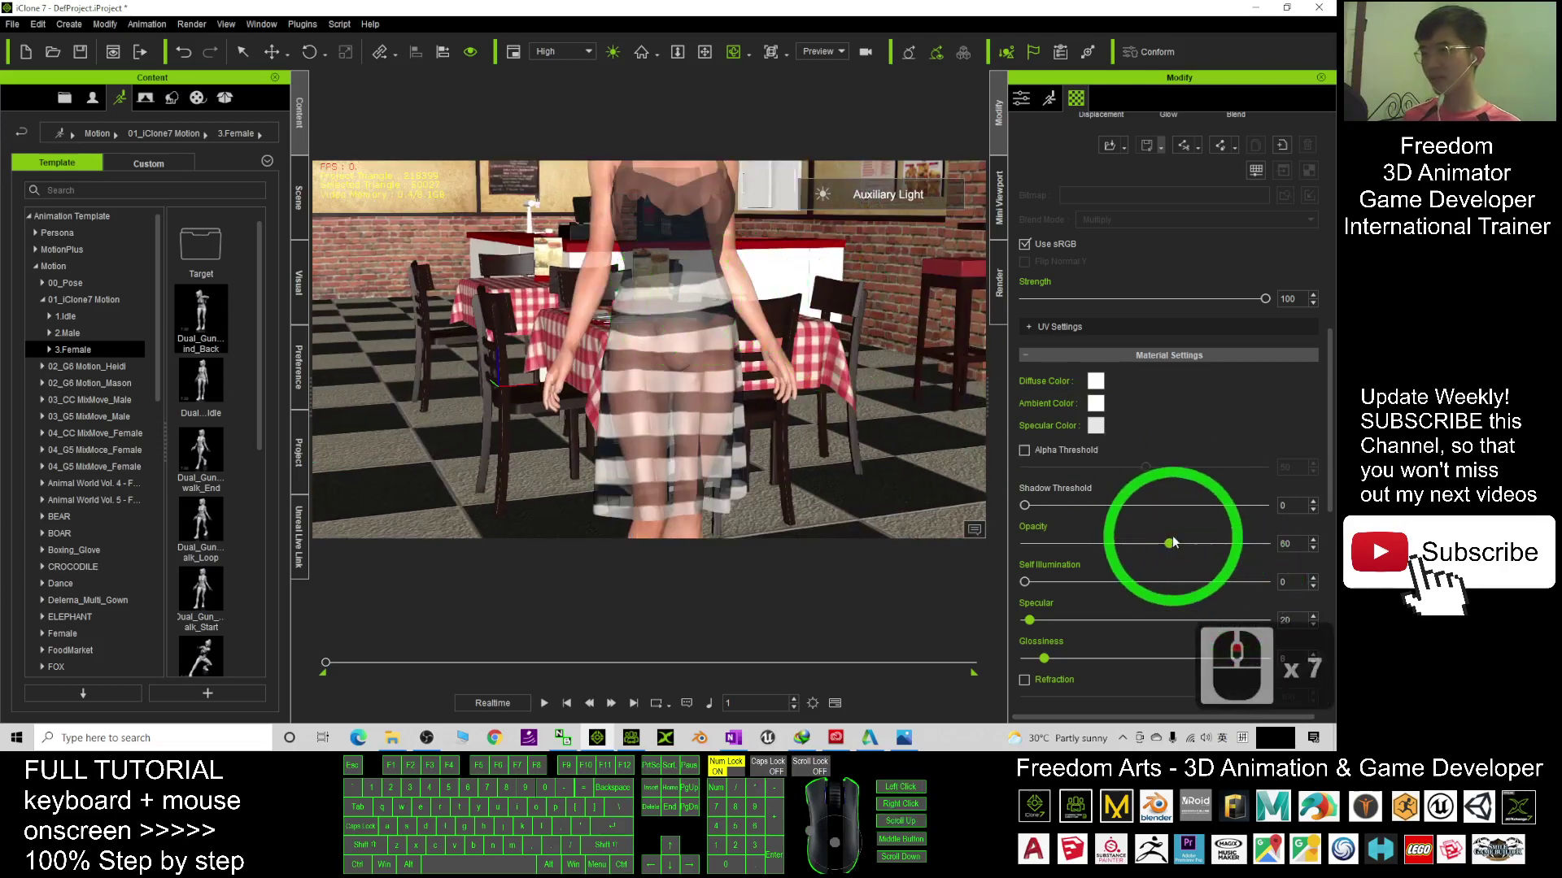
drag(1183, 551, 1143, 549)
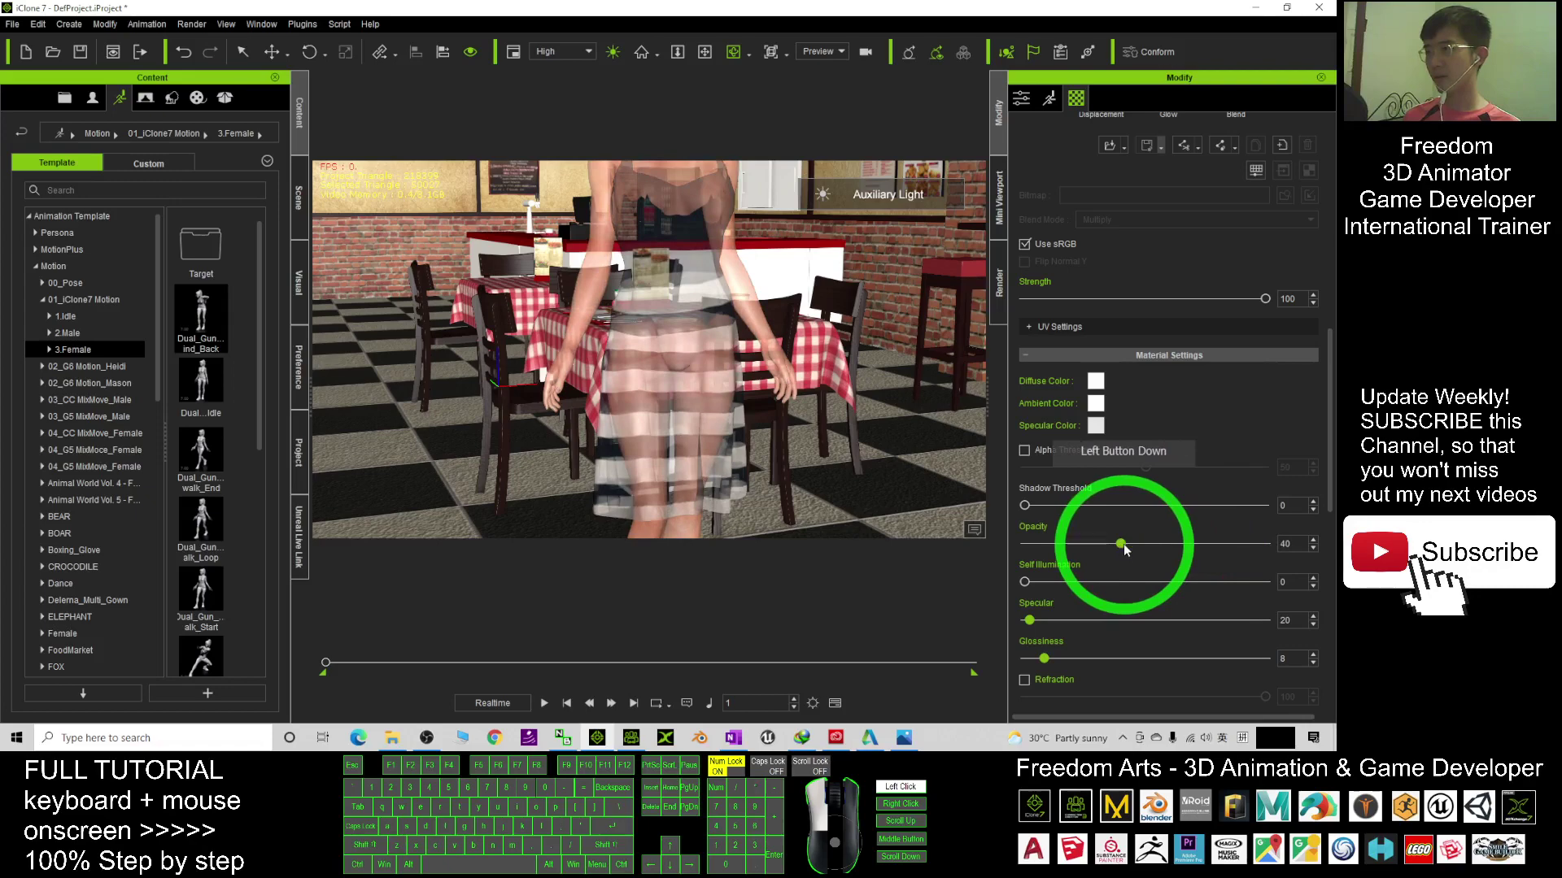
drag(1123, 551, 1121, 550)
Step: Compare Natalie's transparency with the ghost man's, and select him to check his material opacity
scroll(717, 331, down, 8)
key(x)
key(c)
drag(718, 342, 828, 331)
key(c)
scroll(828, 331, up, 10)
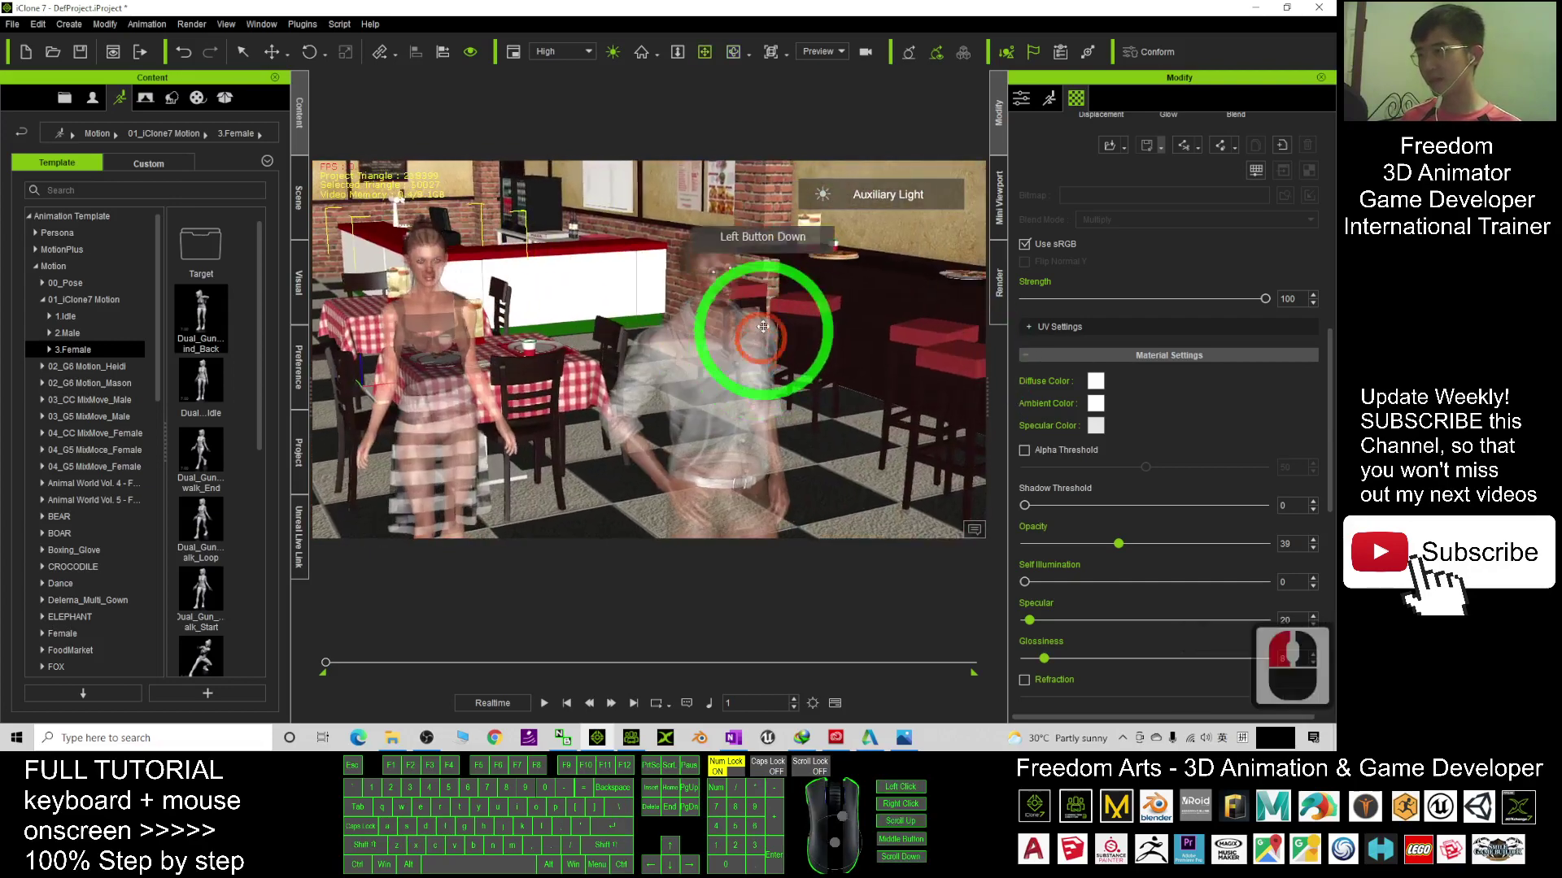
key(q)
scroll(712, 276, down, 7)
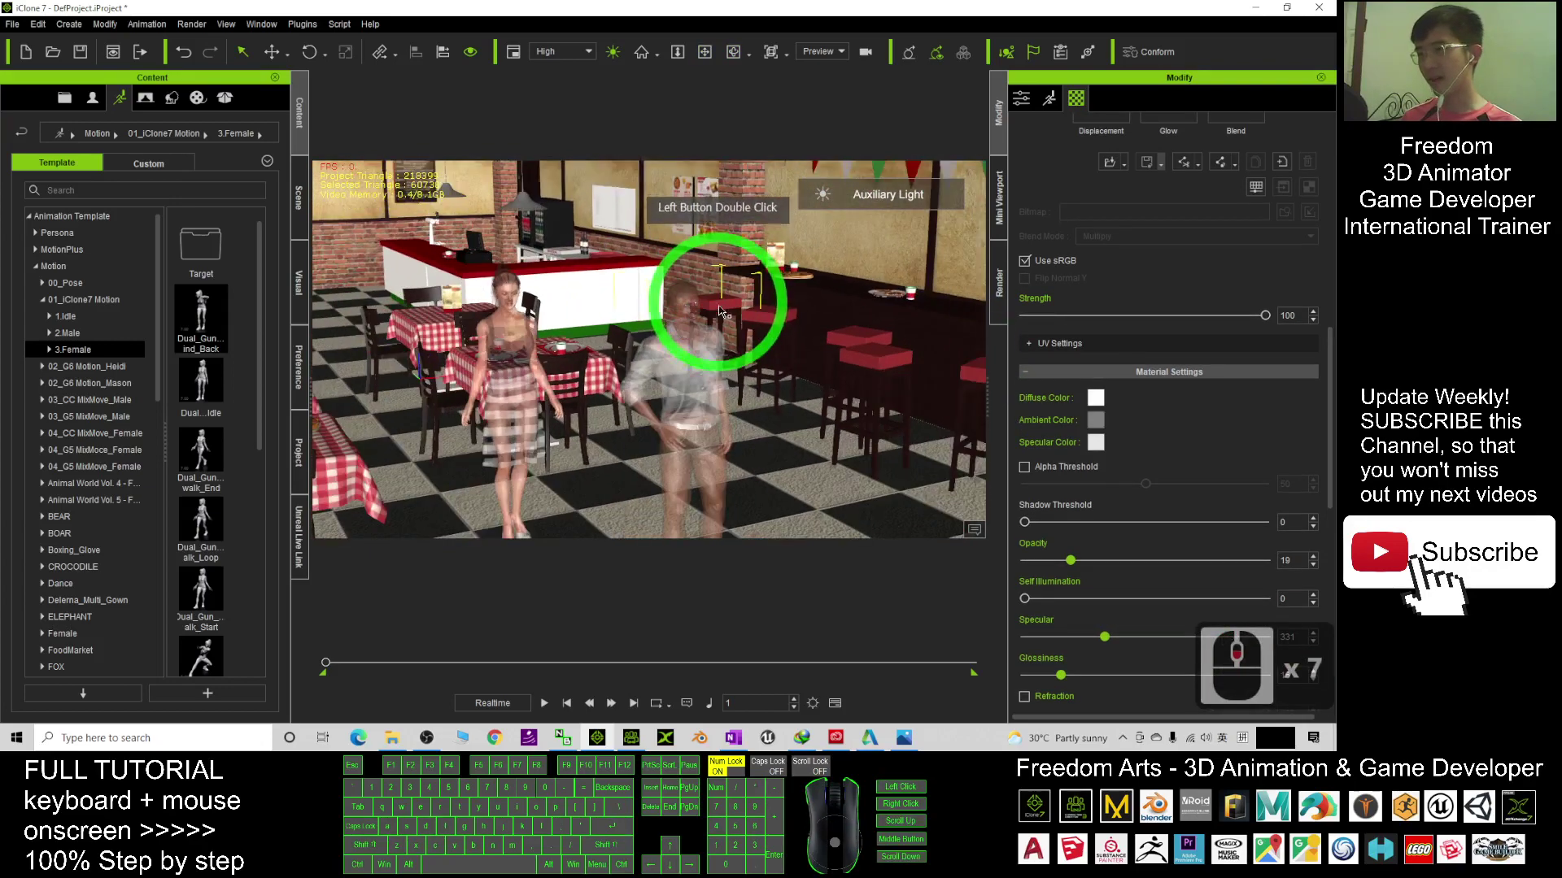
Step: Raise the man's material opacity to 100 to compare his solid look, and lower it to 24 for the ghost effect
drag(1072, 561, 1269, 557)
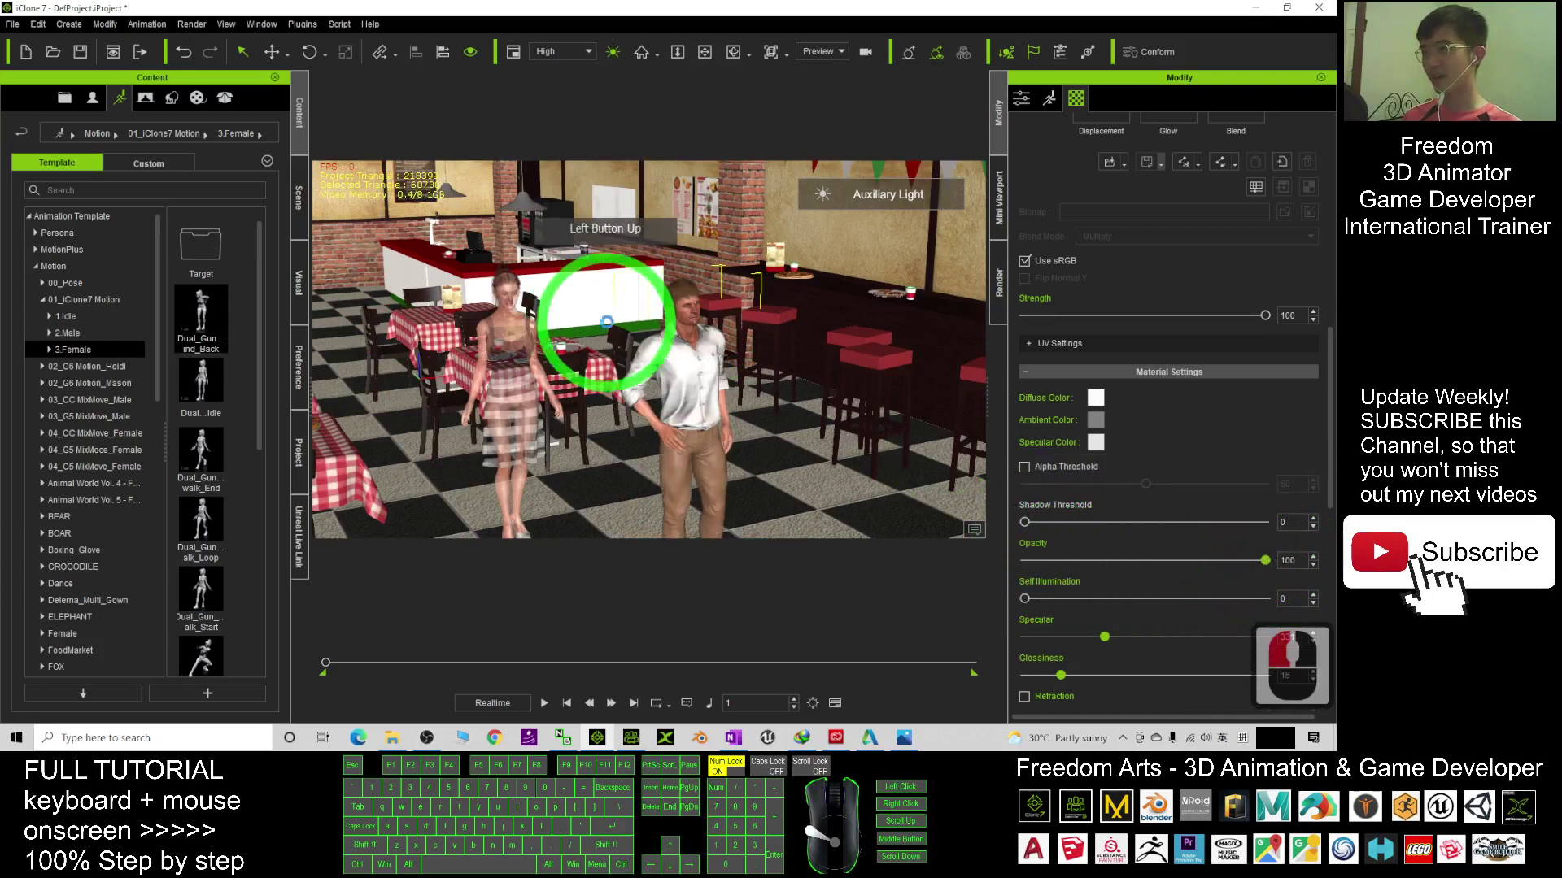
scroll(667, 321, up, 8)
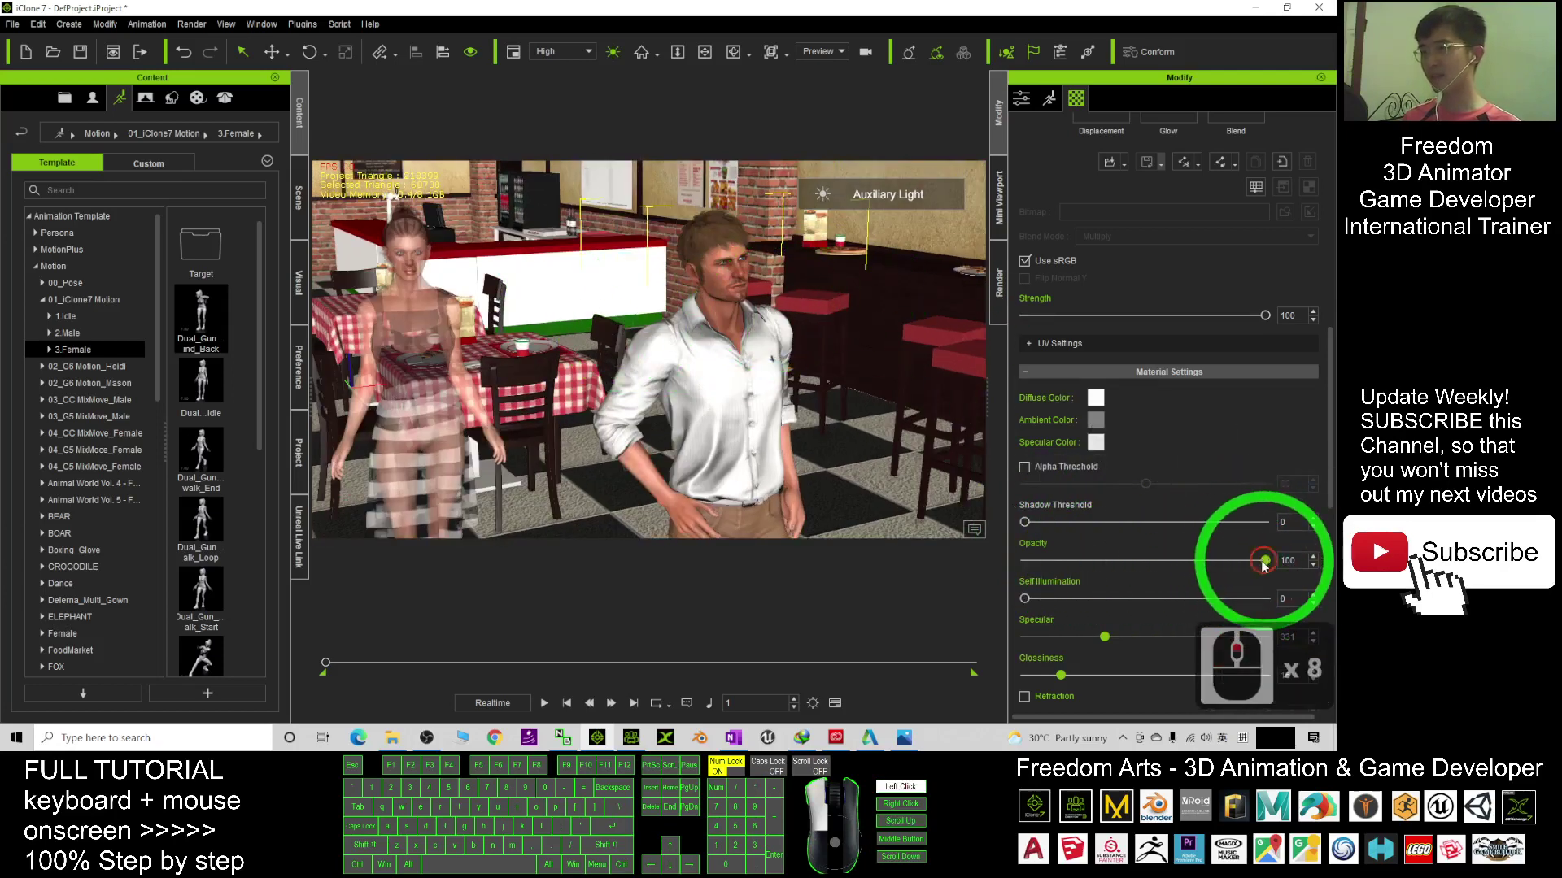
drag(1263, 563, 1133, 570)
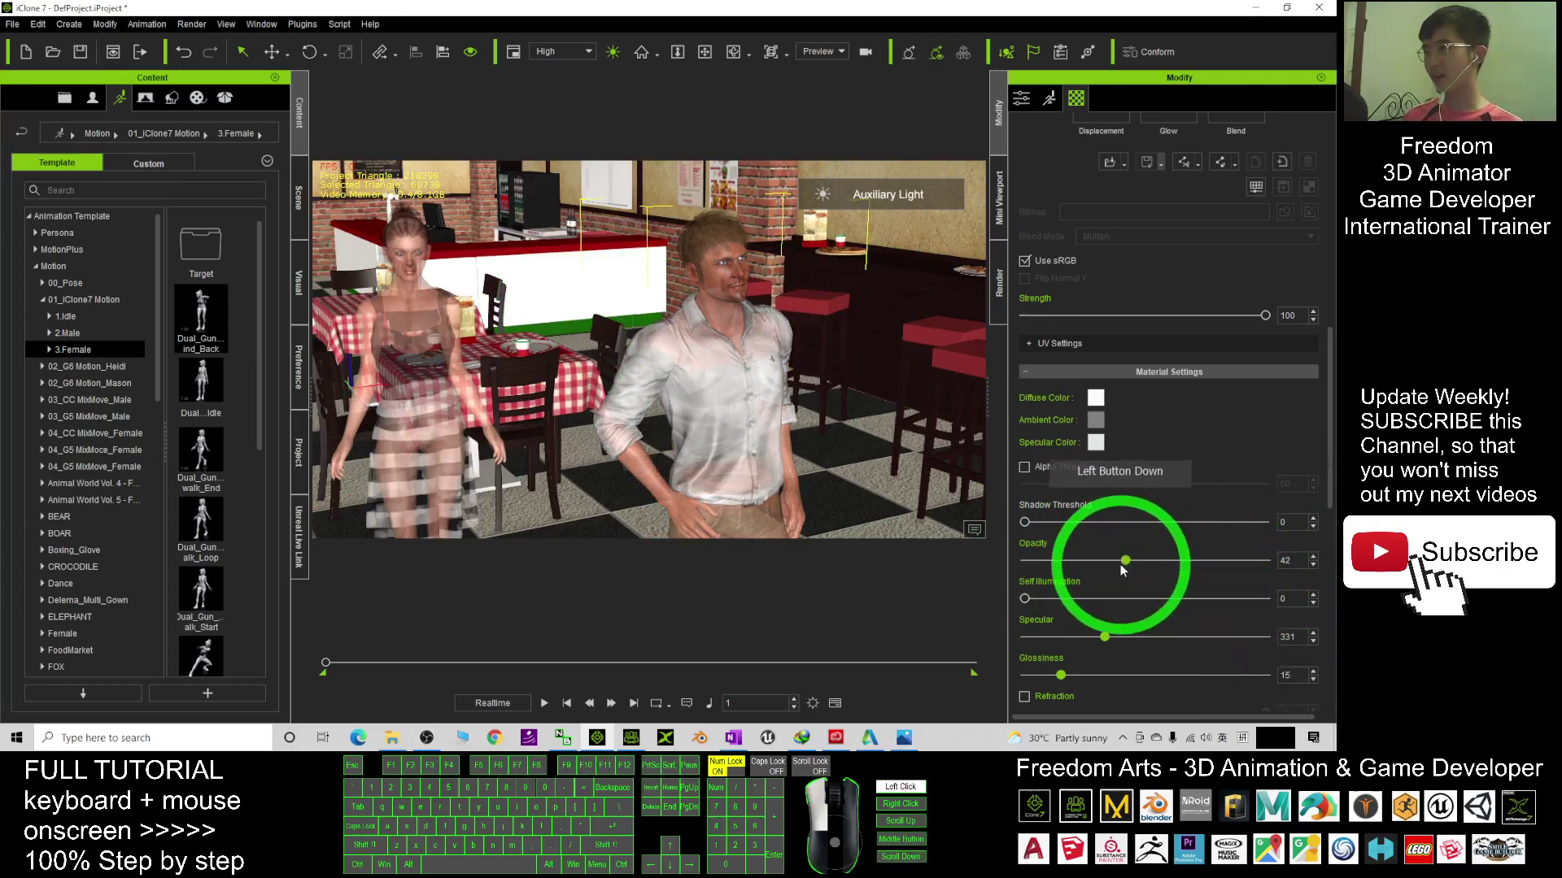
drag(1090, 573, 1080, 573)
Step: Play back the animation of both transparent characters in the restaurant, and switch to the cover.jpg image in Photos
drag(481, 348, 677, 359)
scroll(677, 359, up, 10)
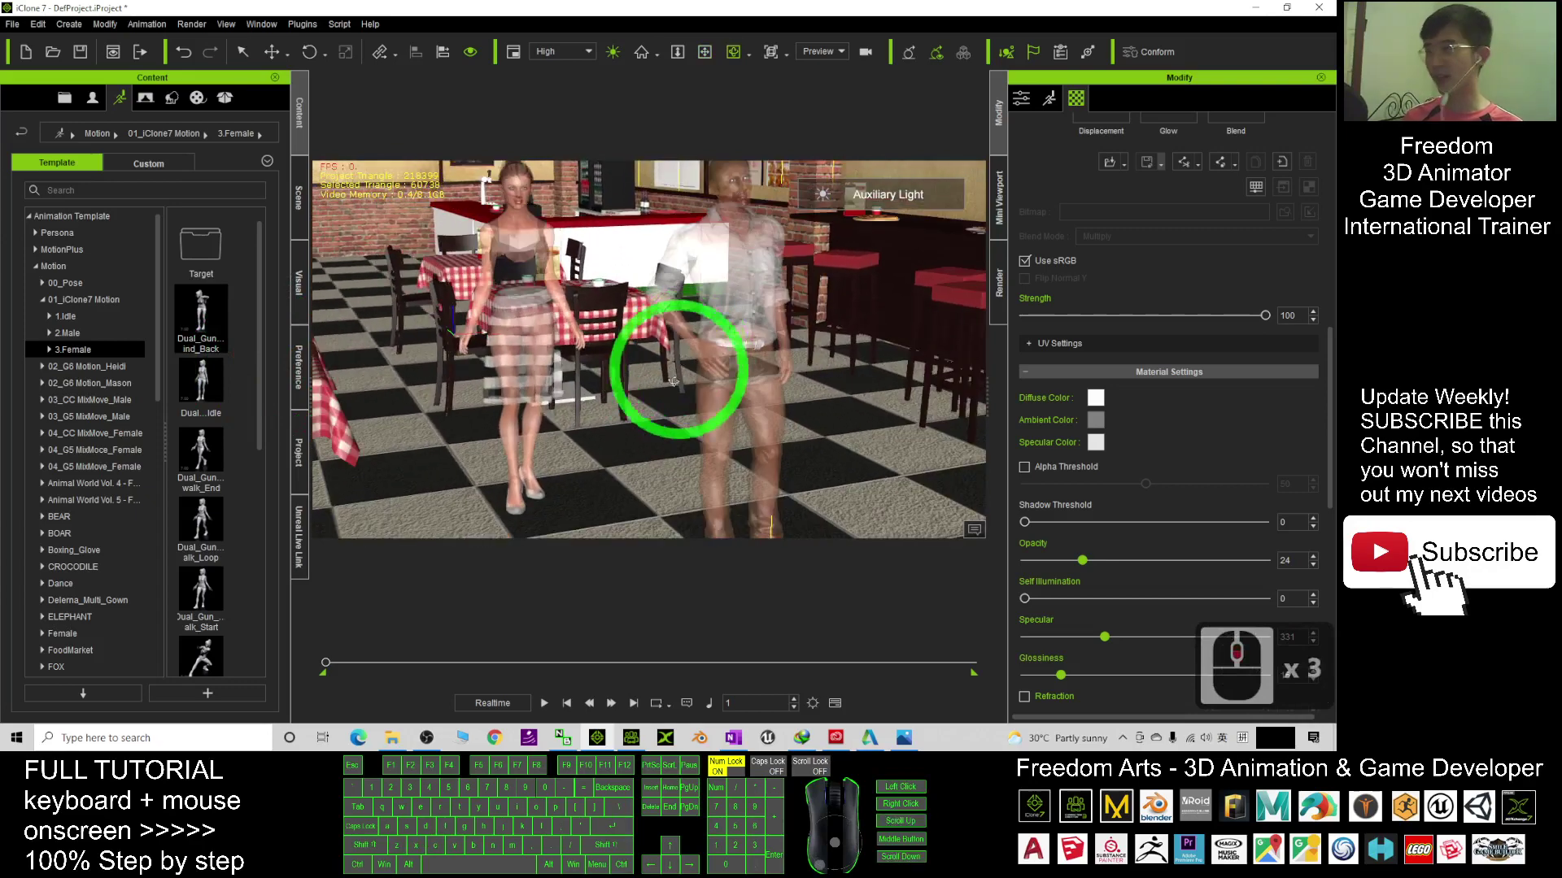
click(546, 704)
scroll(634, 411, down, 6)
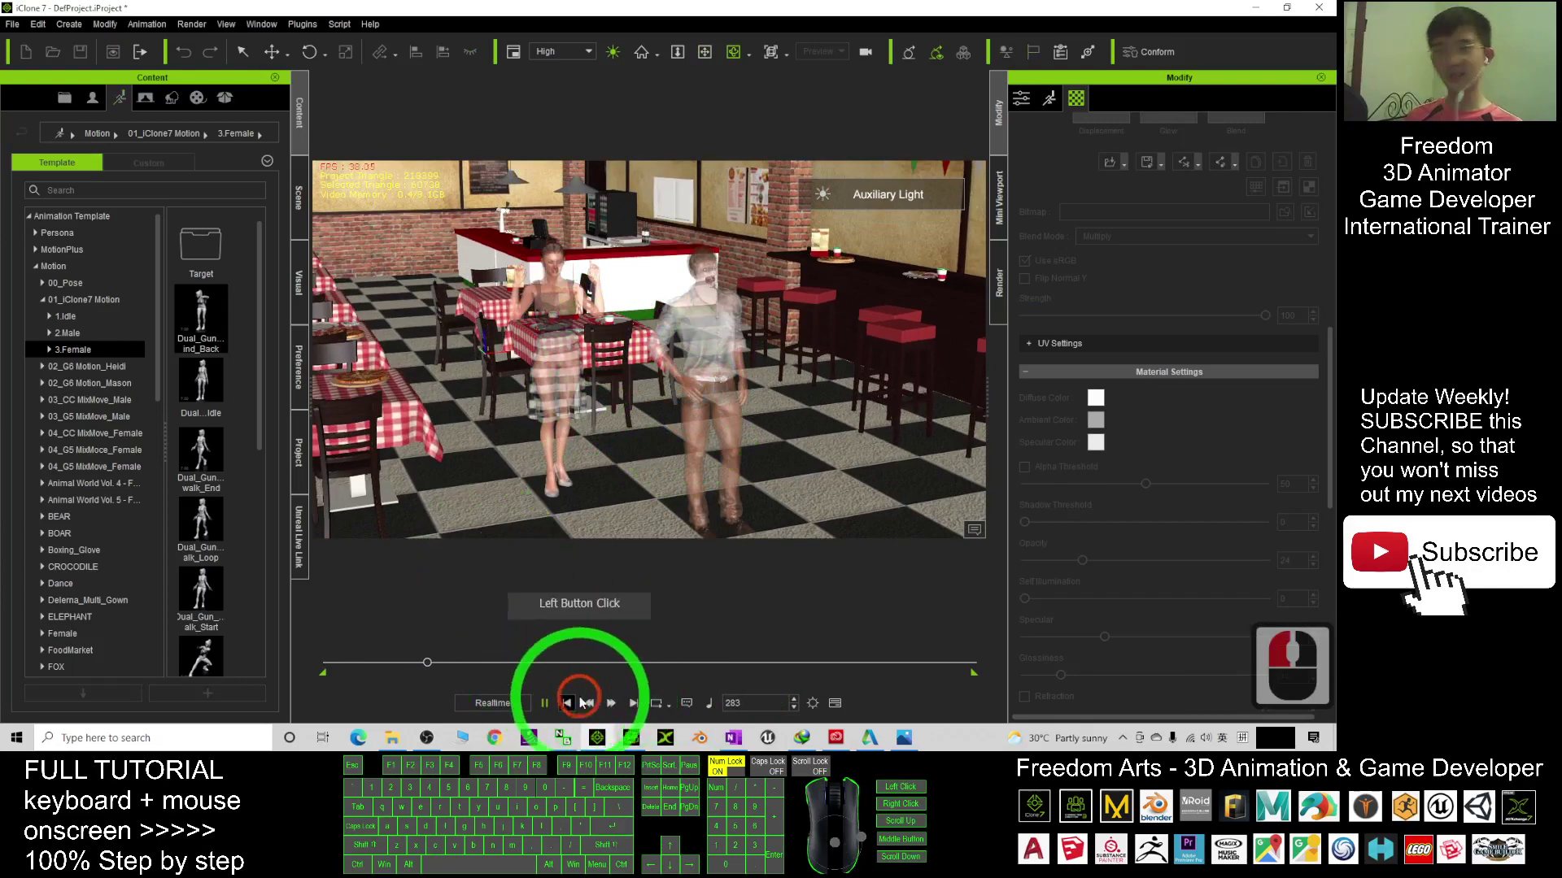
click(910, 740)
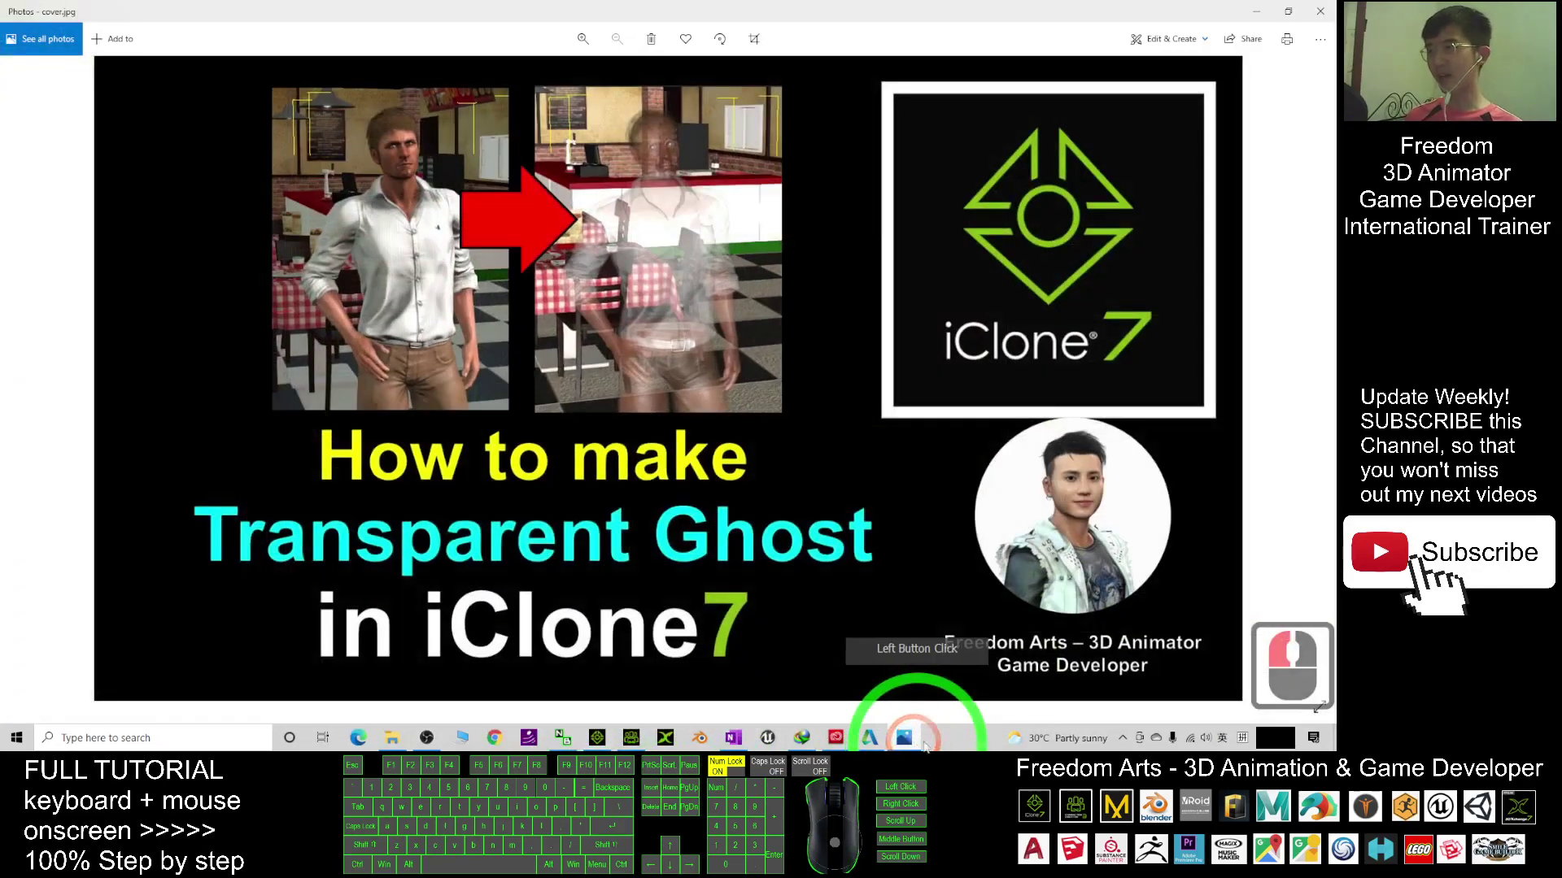